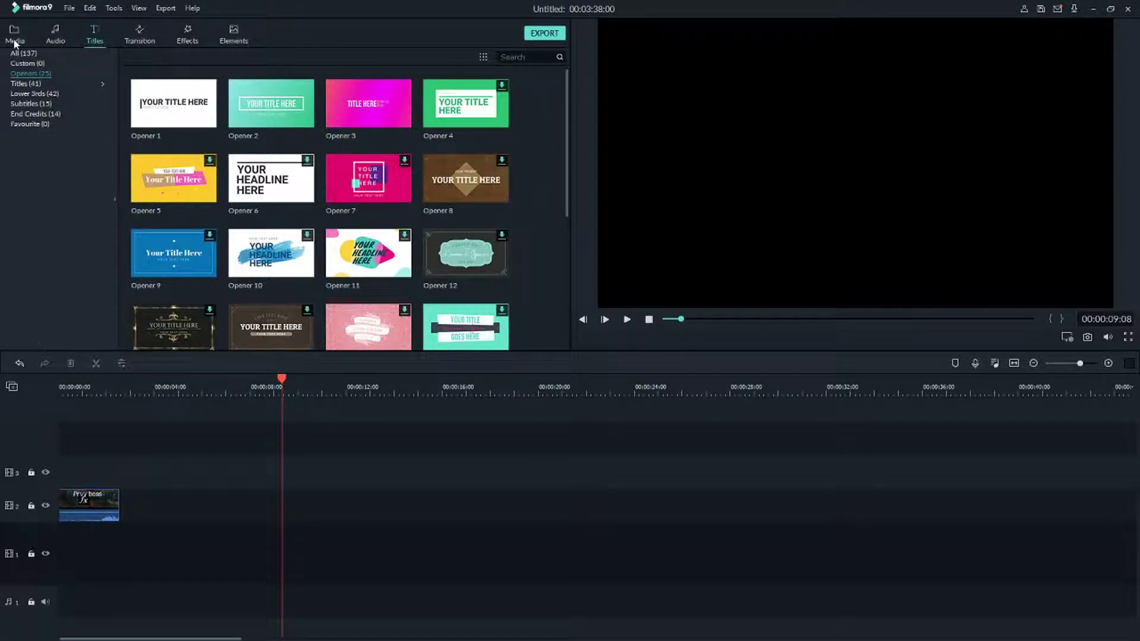
Open the Lower 3rds category of the Titles library and browse its templates.
left_click(15, 43)
left_click(89, 41)
left_click(67, 93)
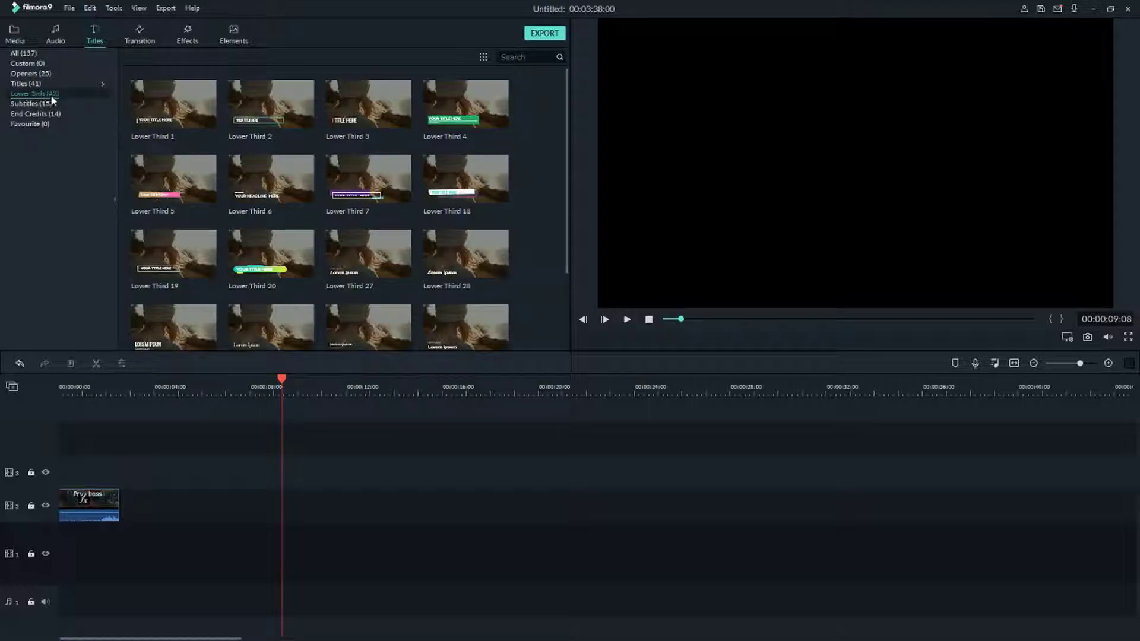
scroll(409, 206, "down", 5)
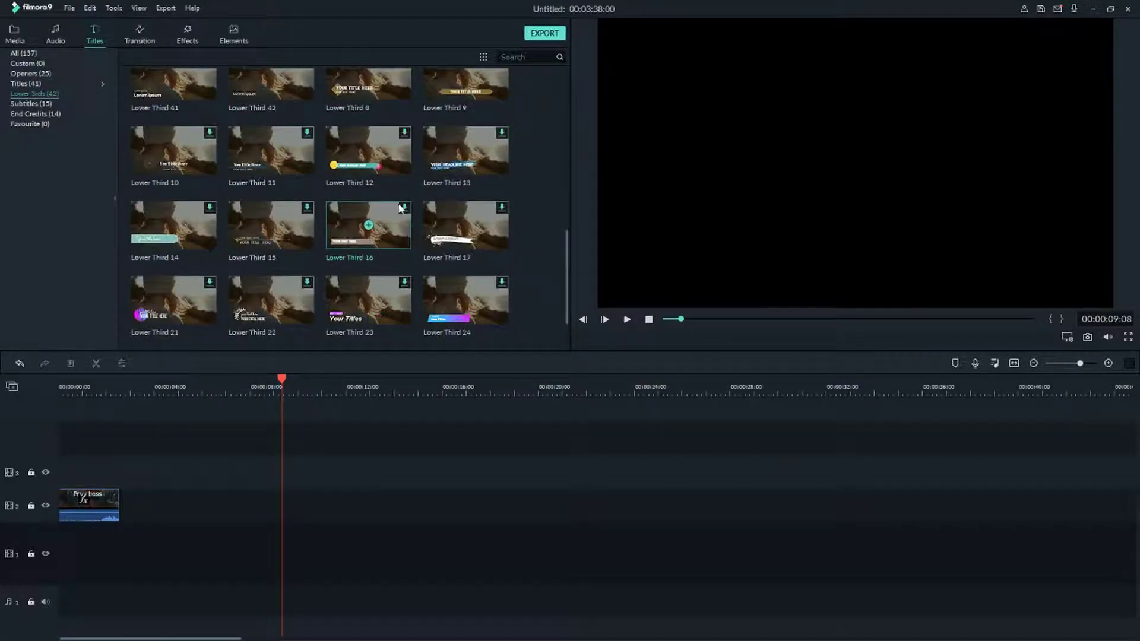
scroll(294, 251, "up", 3)
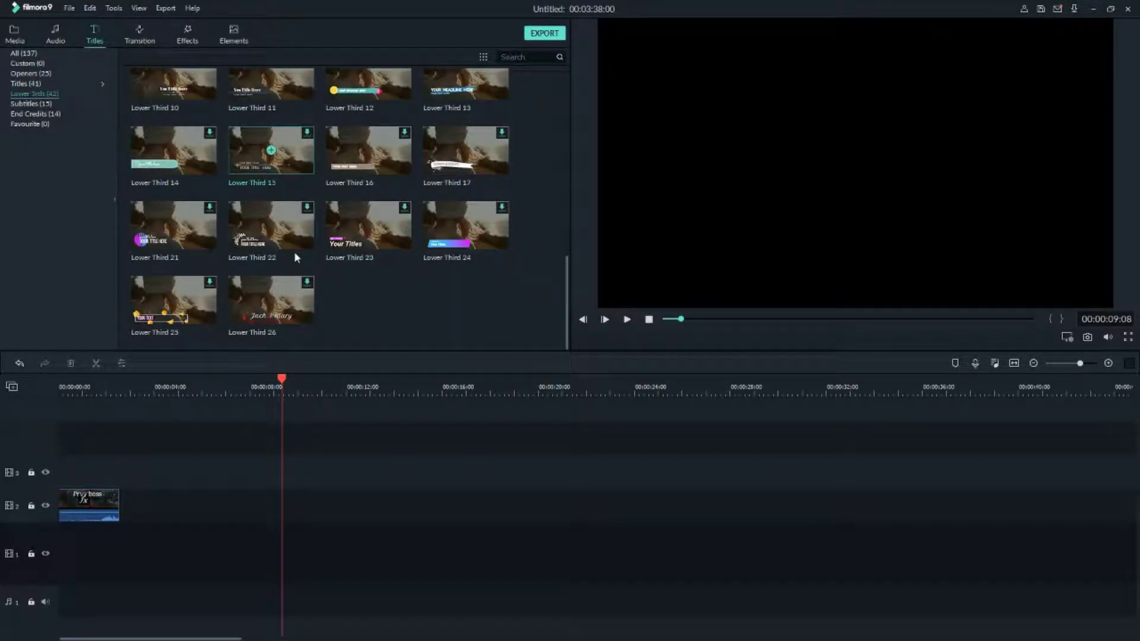
scroll(269, 264, "up", 5)
Place Lower Third 19, 6 and 4 on track 2 at about 8 s, 16 s and 26 s.
left_click_drag(169, 254, 285, 502)
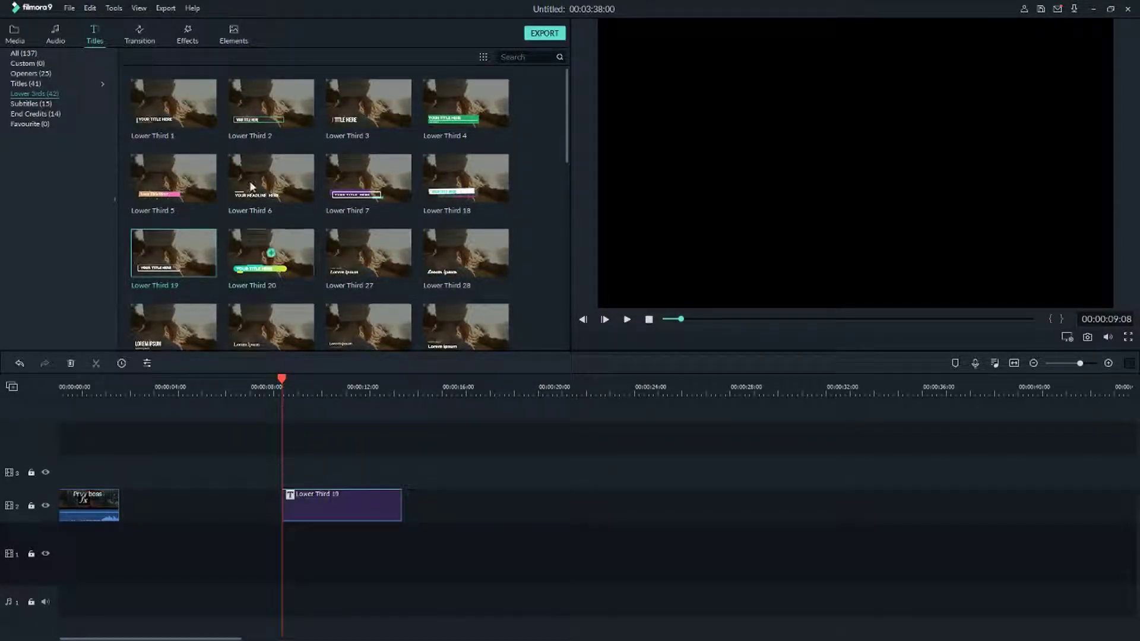
left_click_drag(313, 215, 494, 522)
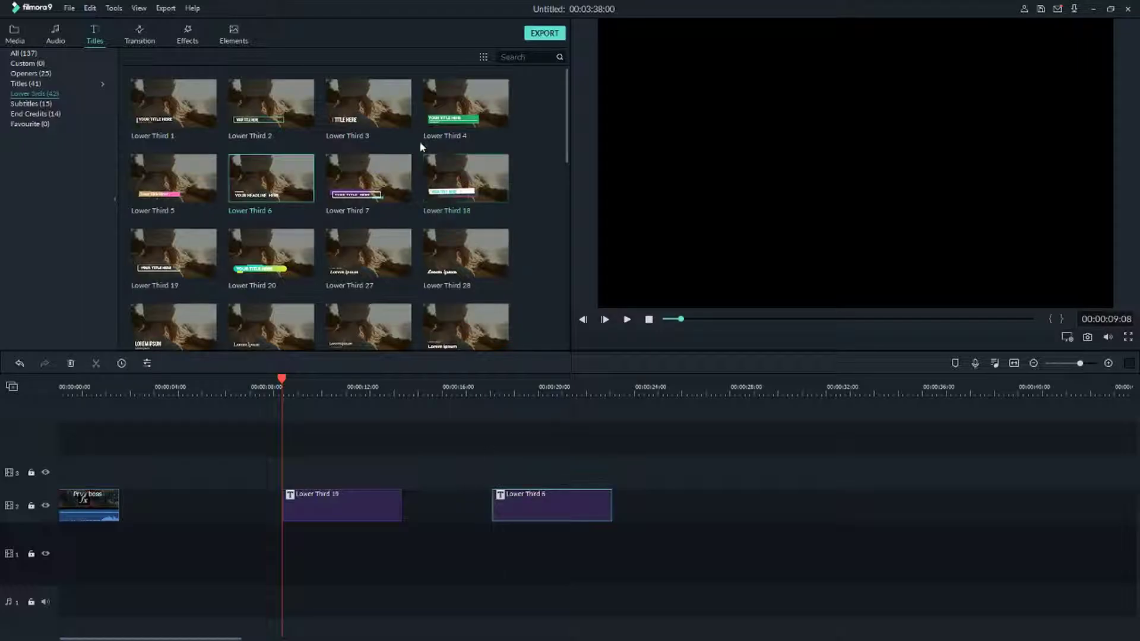
left_click_drag(457, 116, 693, 499)
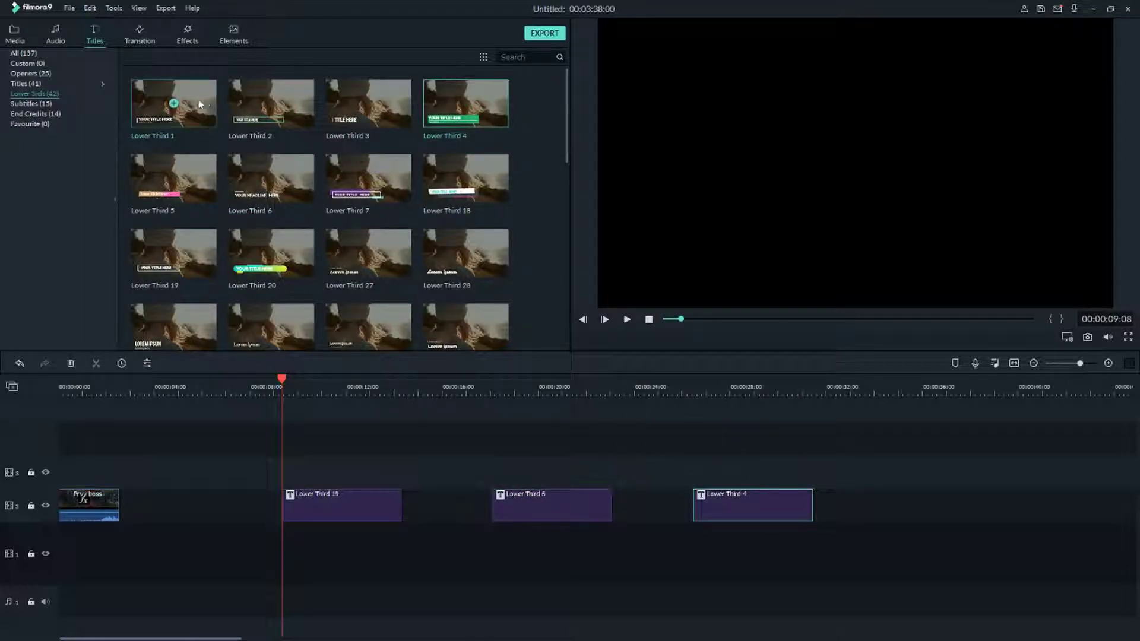
left_click_drag(199, 112, 207, 516)
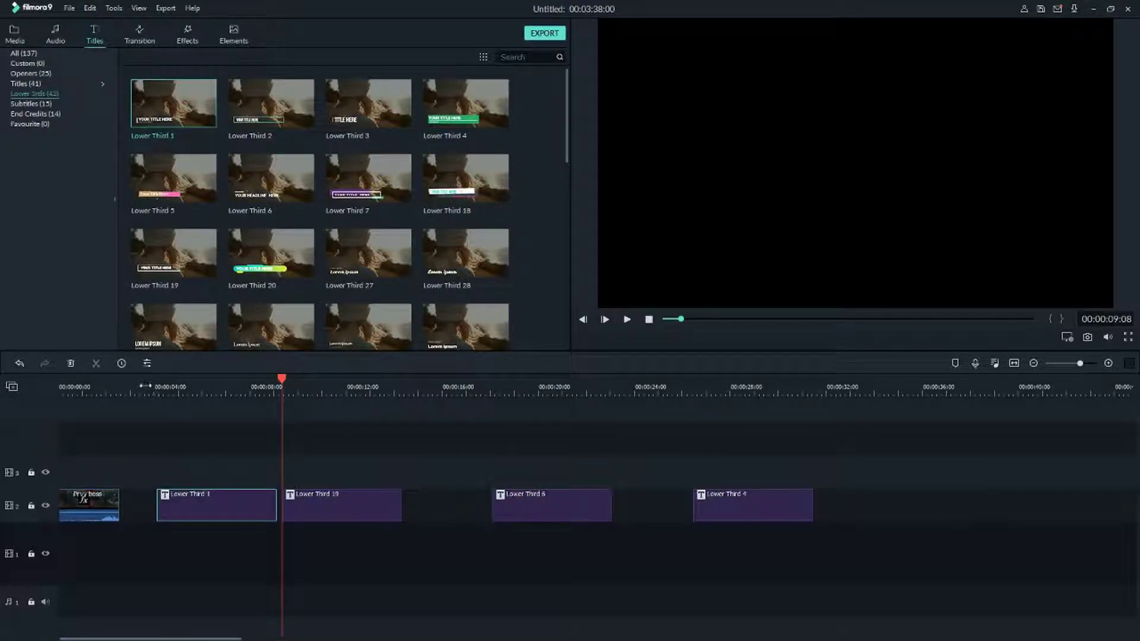
Play the timeline from about 3.5 s to preview the placed titles.
left_click(145, 386)
key("space")
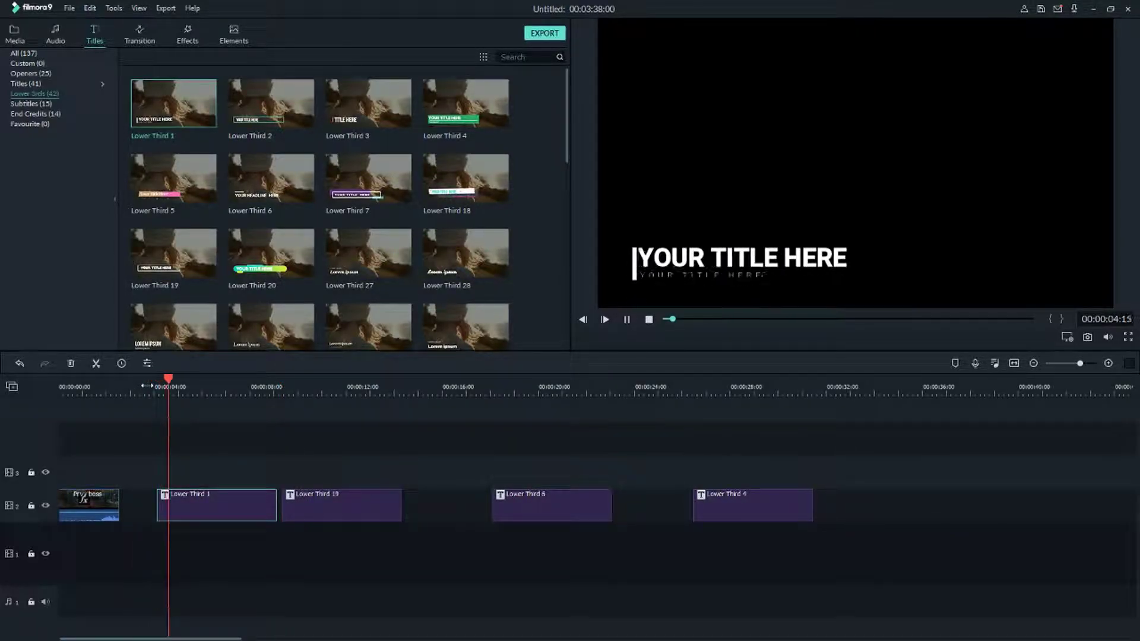
key("space")
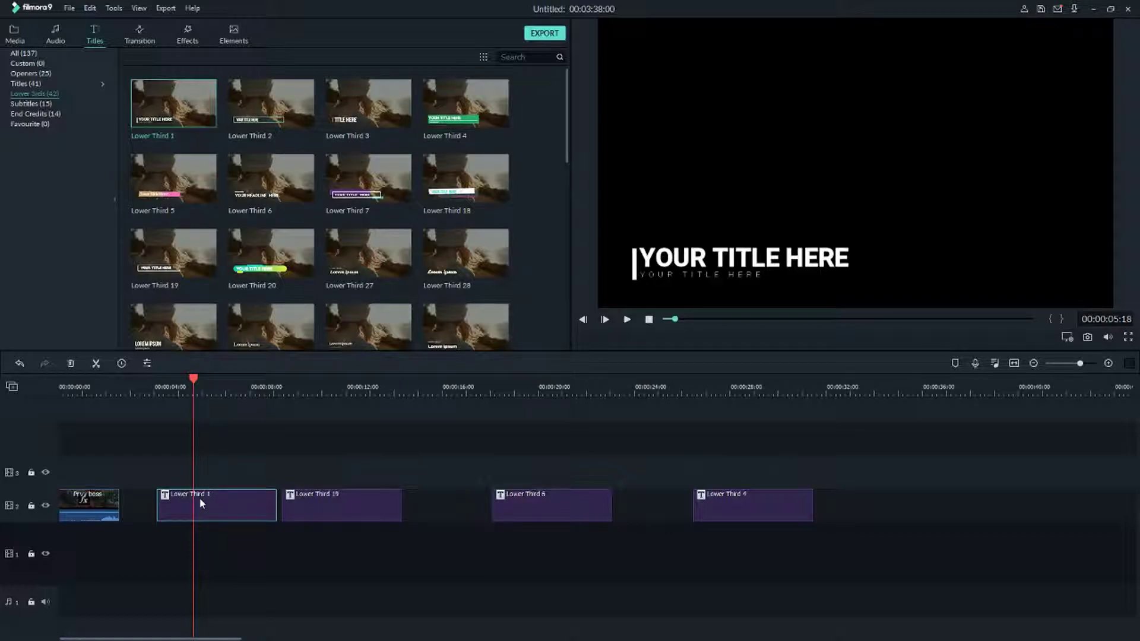
key("space")
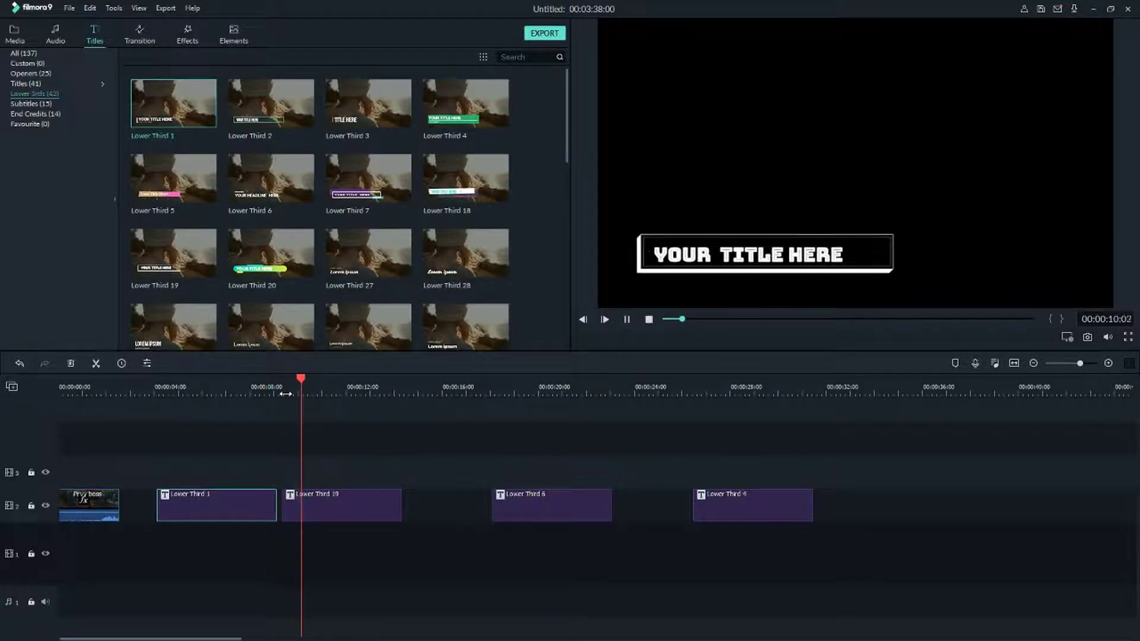
left_click(487, 383)
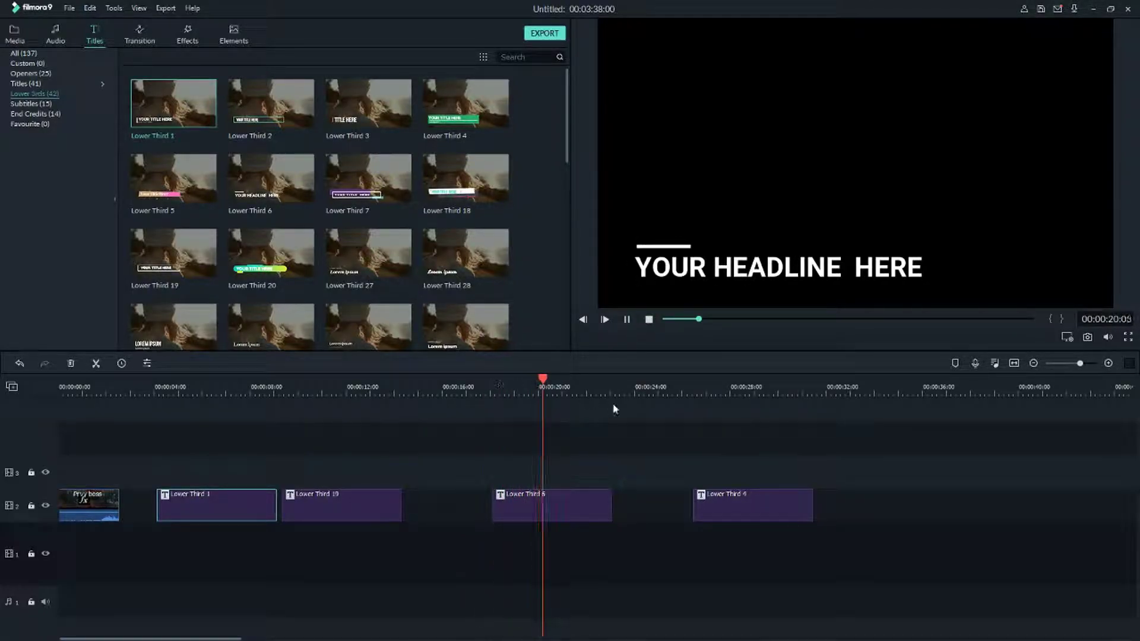
Move Lower Third 4 and then 6 left to follow Lower Third 1, leaving 19 last.
left_click(694, 393)
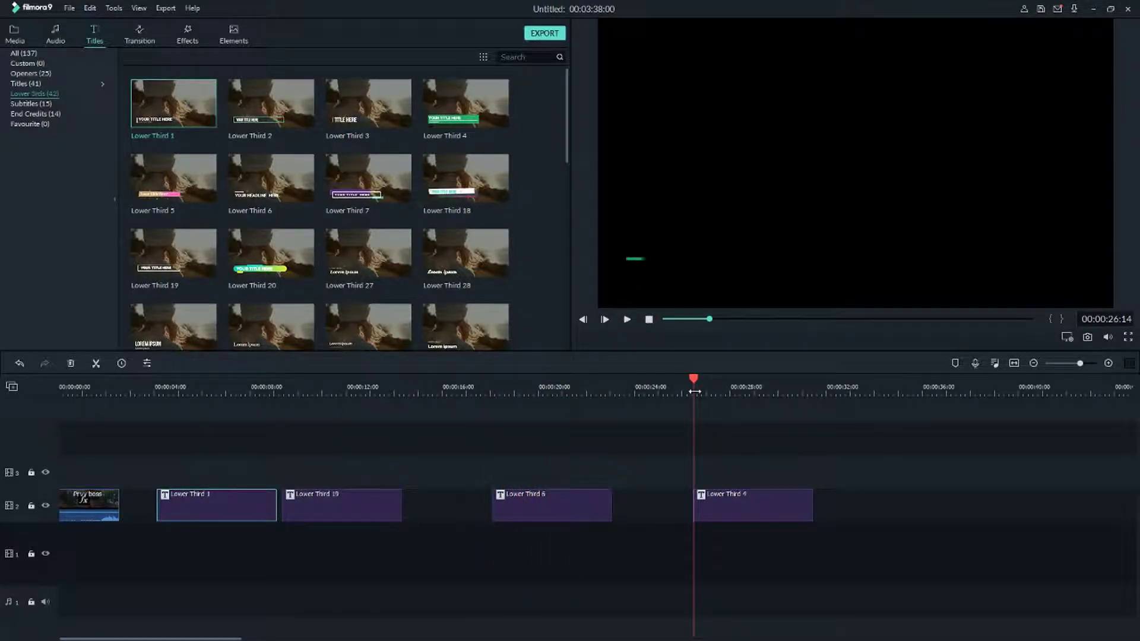
left_click_drag(722, 501, 331, 502)
left_click_drag(557, 508, 461, 509)
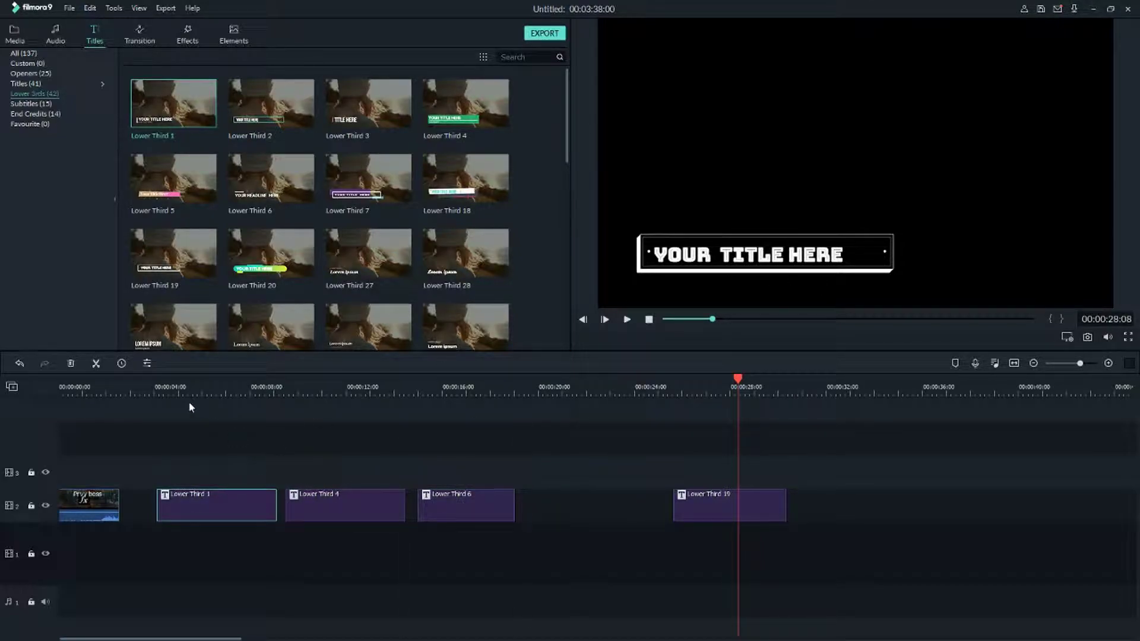
left_click_drag(179, 378, 162, 379)
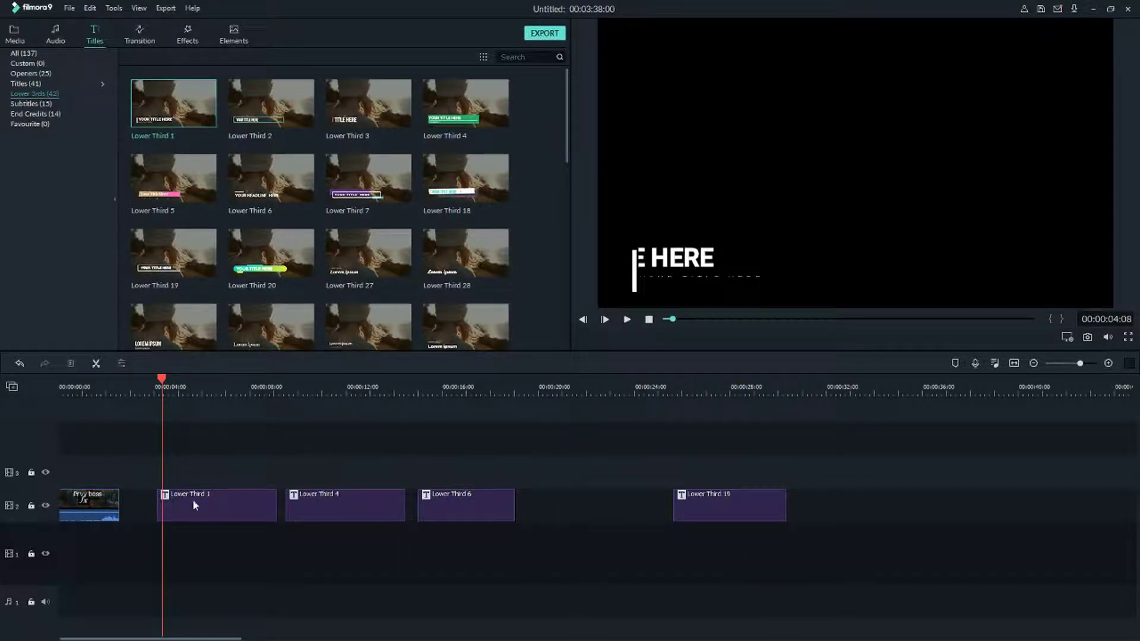
Retype Lower Third 1's title as a person's name and preview it.
right_click(222, 499)
left_click(277, 358)
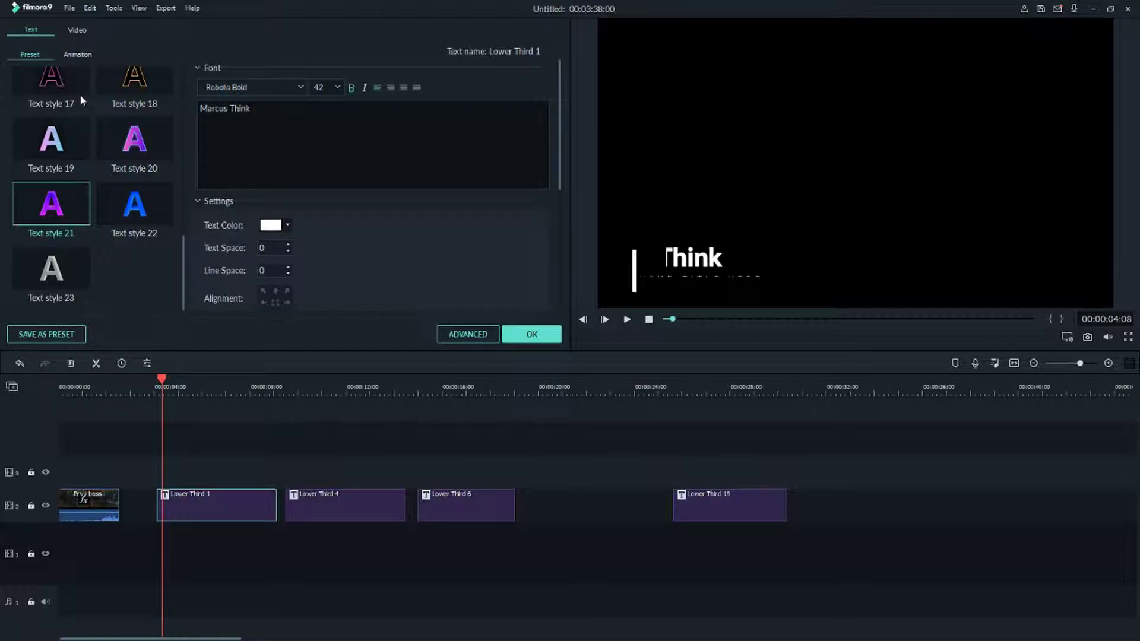
left_click(139, 380)
key("space")
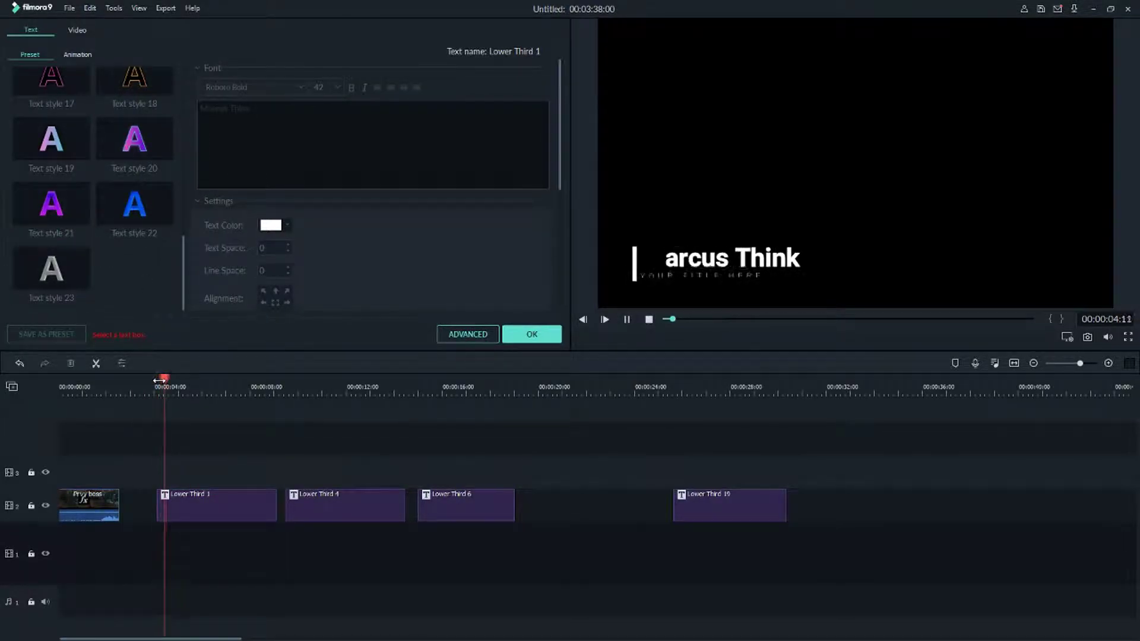
key("space")
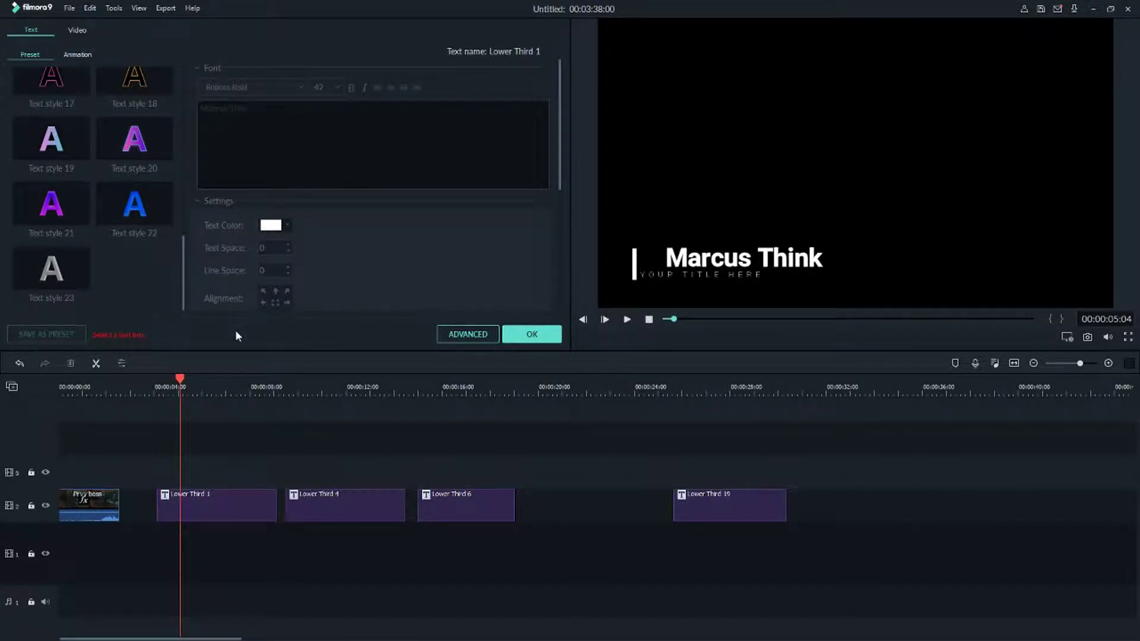
Try middle-left, middle-right, top-centre and bottom-centre alignment for the title.
left_click(211, 517)
scroll(282, 149, "down", 3)
scroll(282, 148, "up", 3)
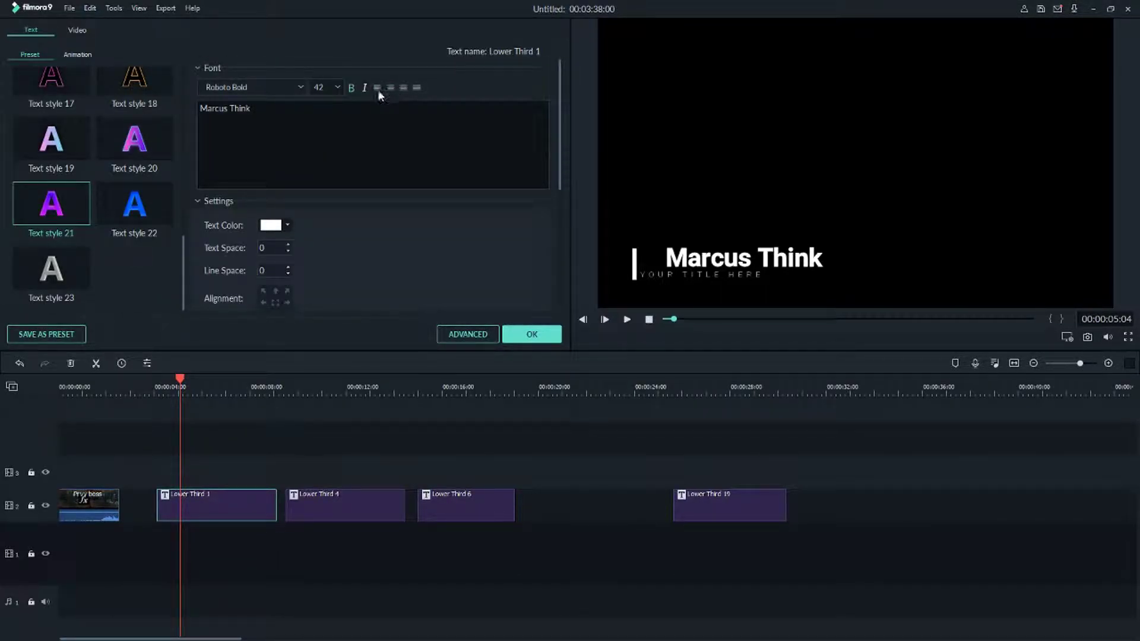
key("space")
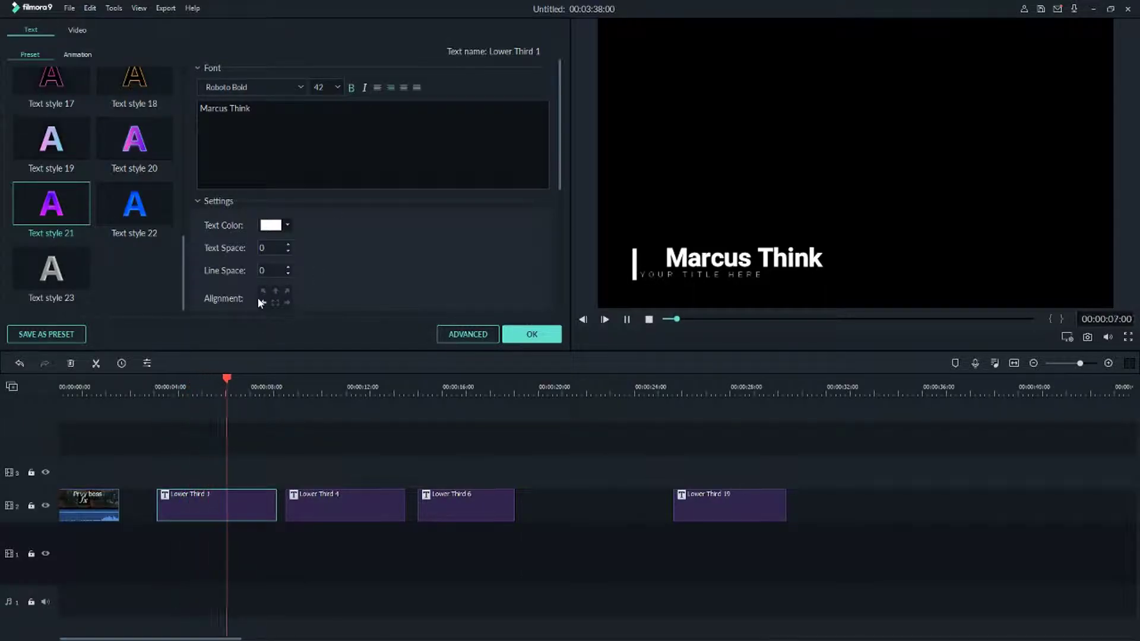
left_click(263, 303)
left_click(287, 302)
left_click(275, 291)
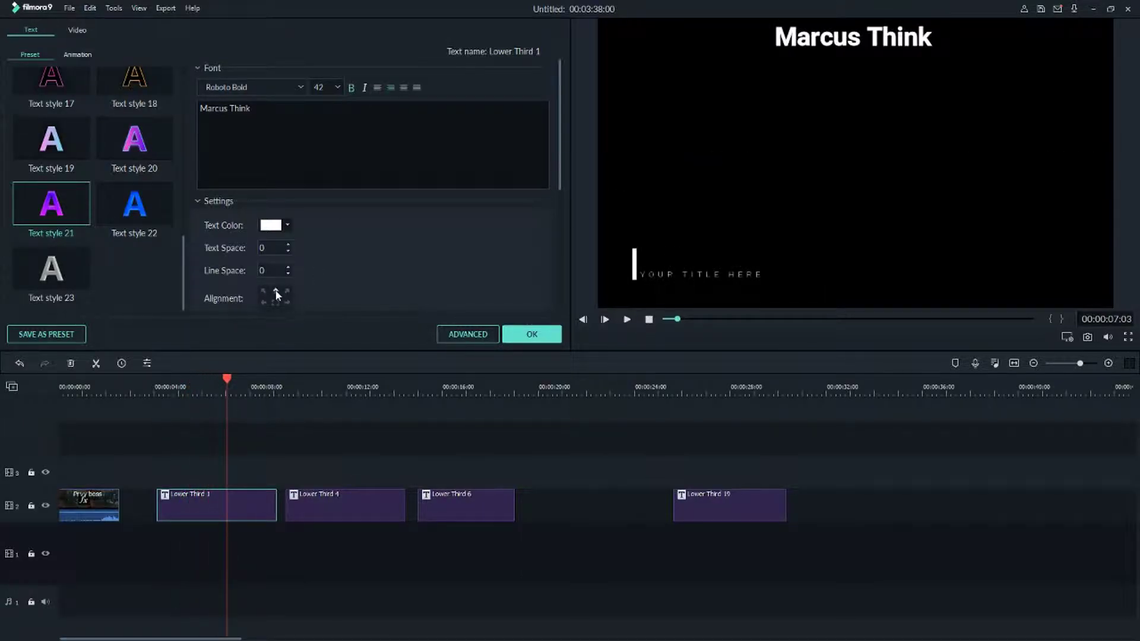
scroll(323, 267, "down", 2)
left_click(275, 243)
Try centre, bottom-left and top-right, settle on bottom centre, apply, then delete Lower Third 1.
left_click(276, 232)
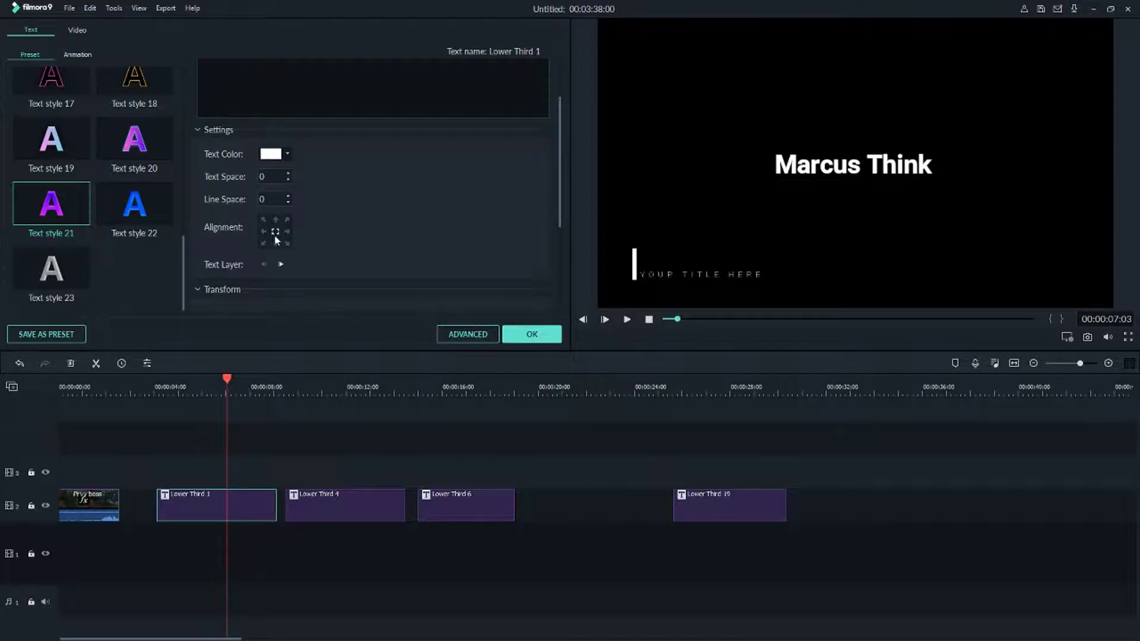
left_click(264, 243)
left_click(288, 219)
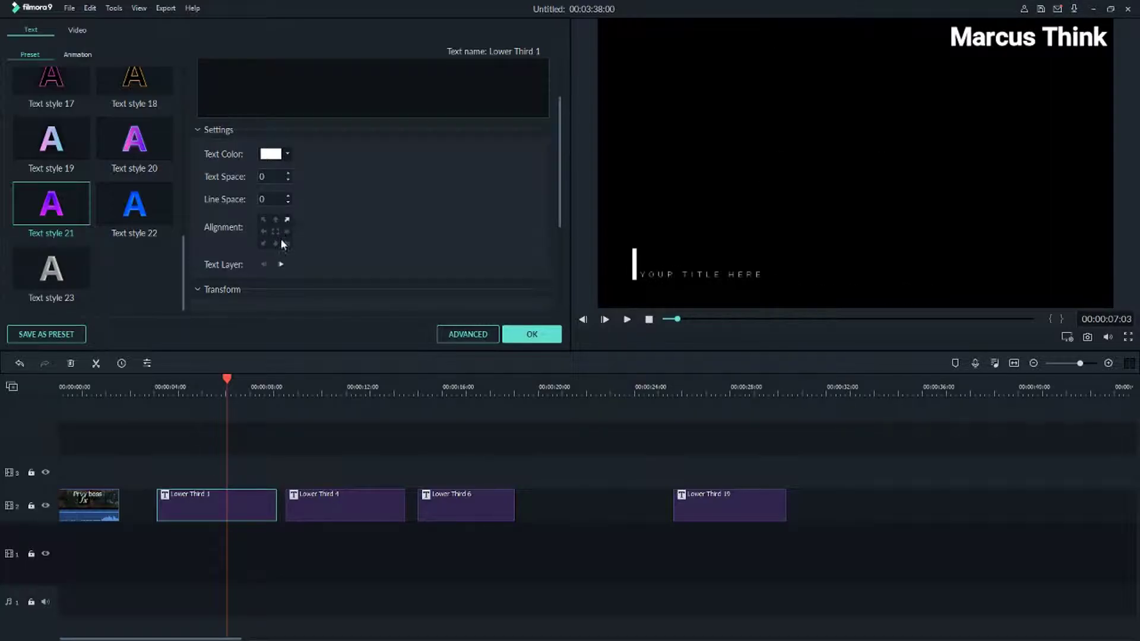
left_click(275, 244)
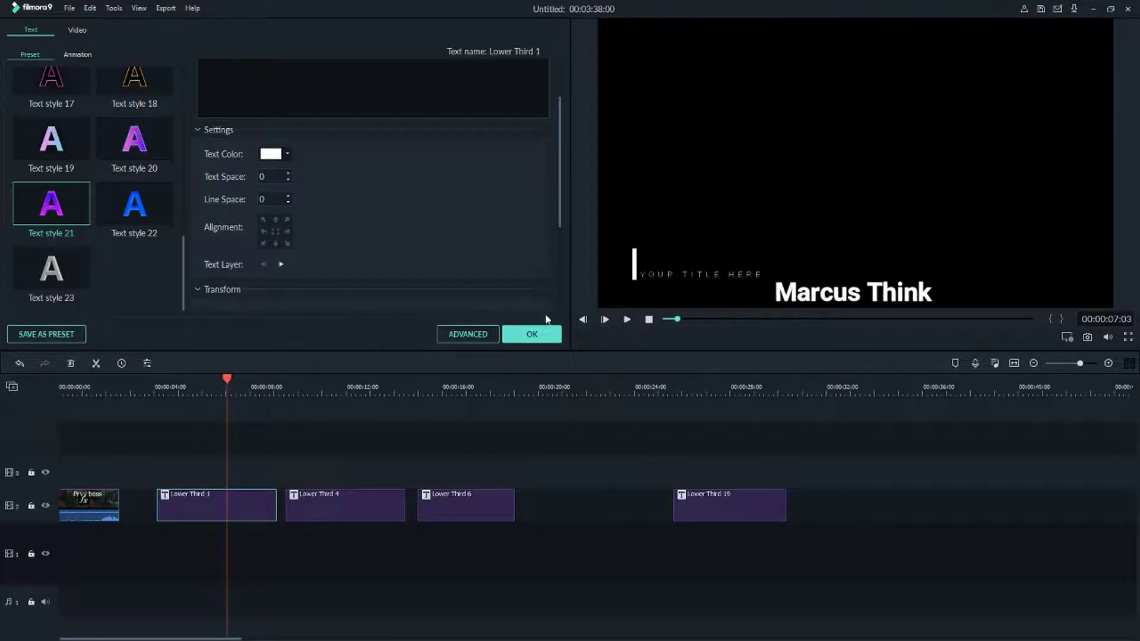
left_click(531, 335)
key("Delete")
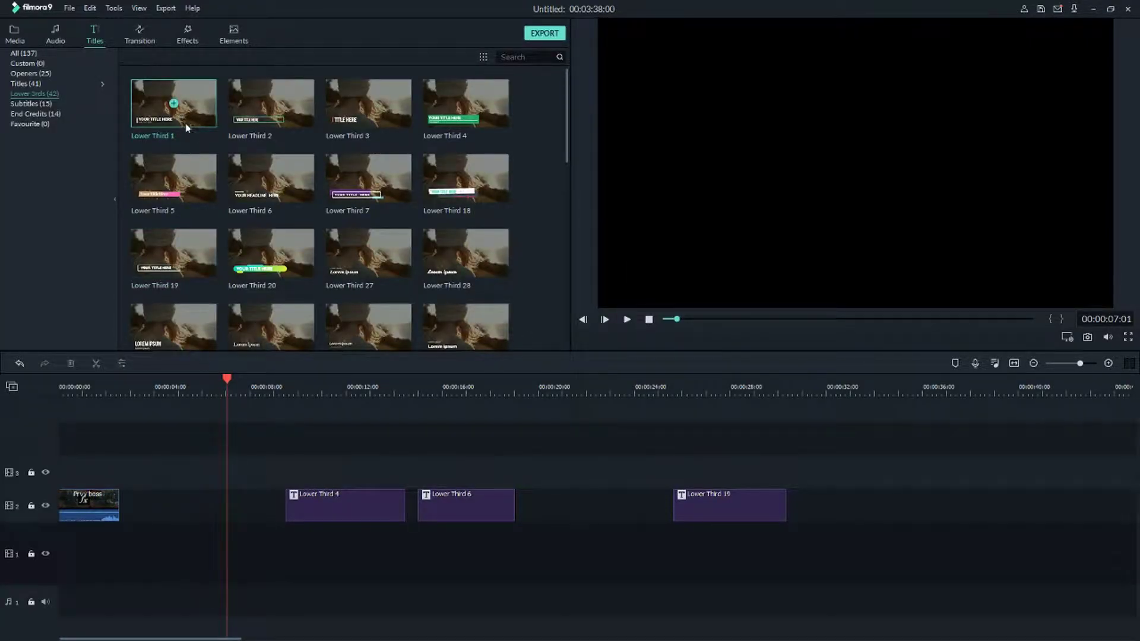
Add Lower Third 1 back onto track 2 at about 4 s and preview it.
left_click_drag(173, 103, 161, 506)
left_click(163, 389)
key("space")
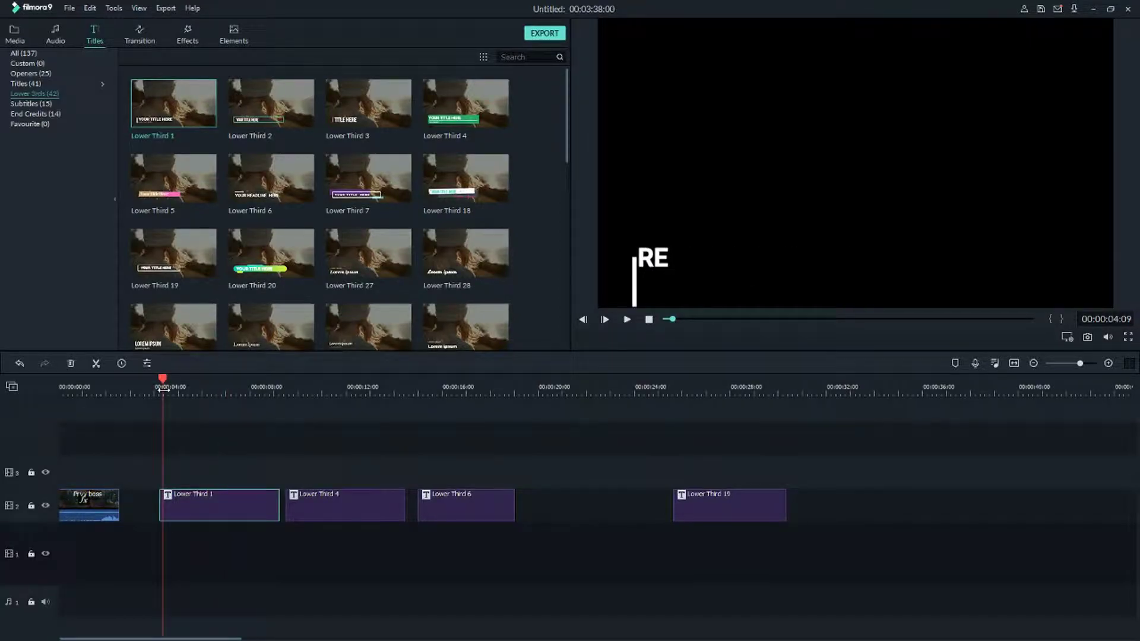
left_click(167, 502)
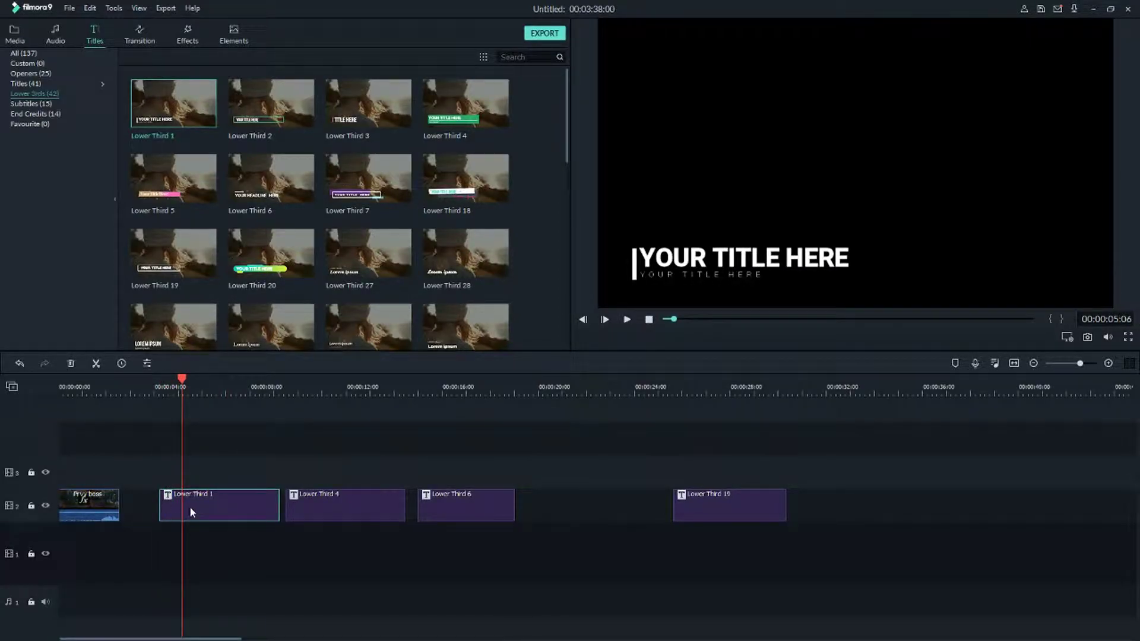
Replace the YOUR TITLE HERE placeholder with a person's name.
double_click(213, 503)
scroll(266, 226, "up", 2)
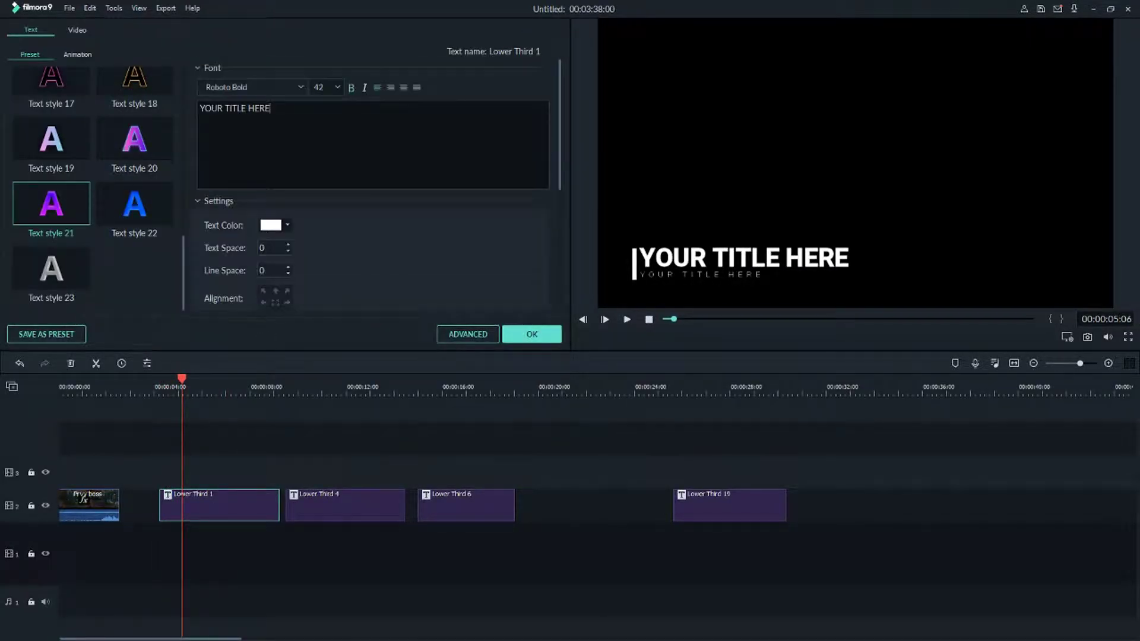
left_click_drag(272, 108, 200, 108)
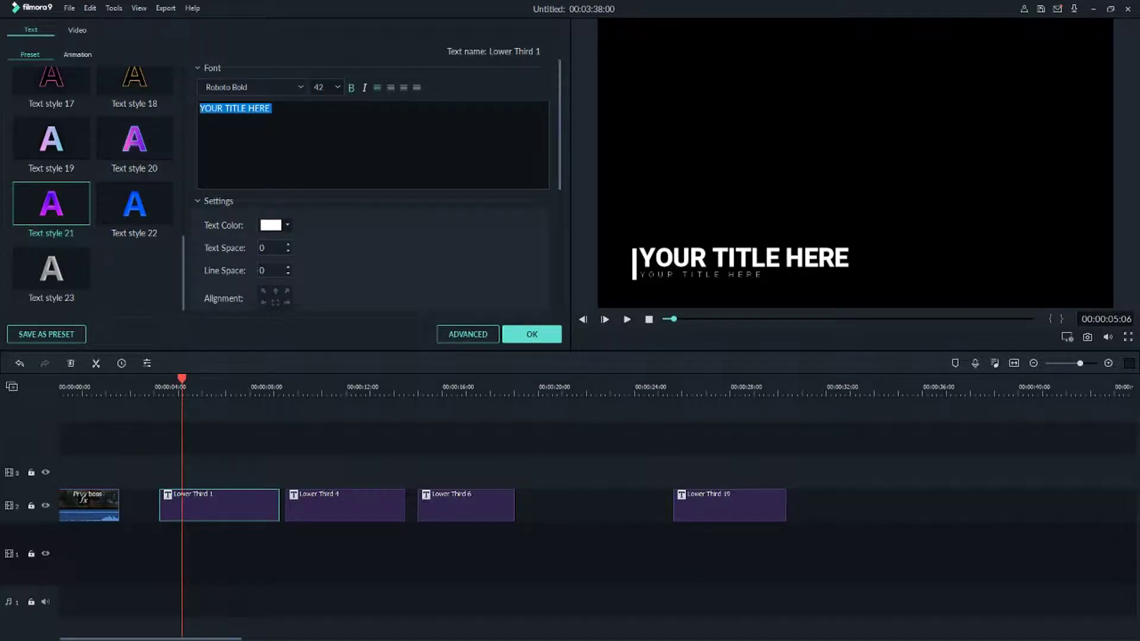
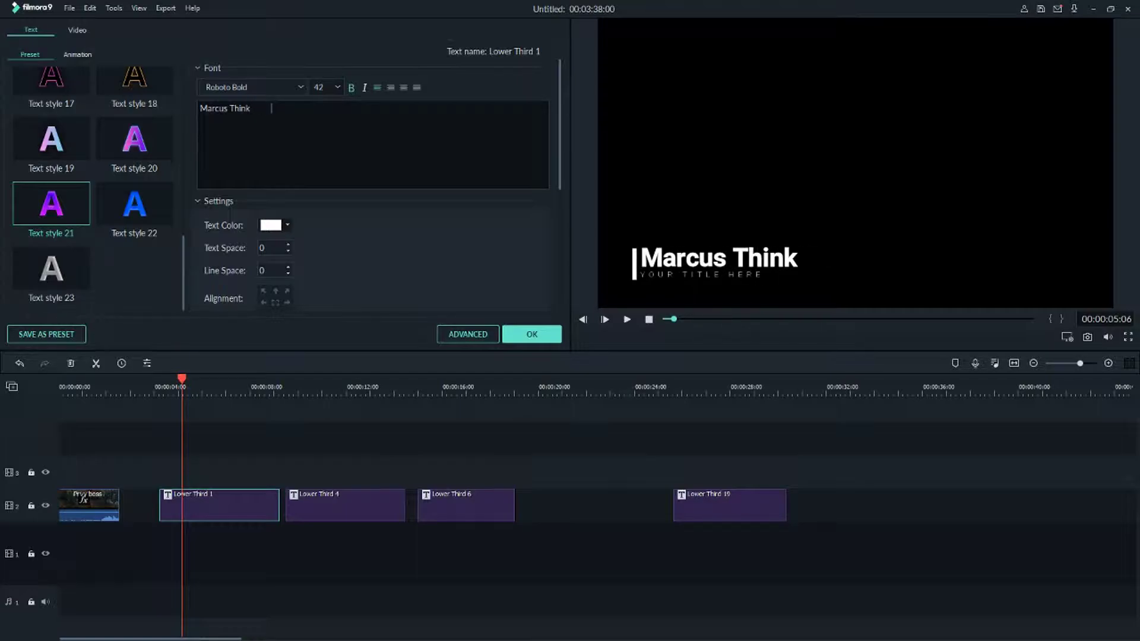
left_click(158, 393)
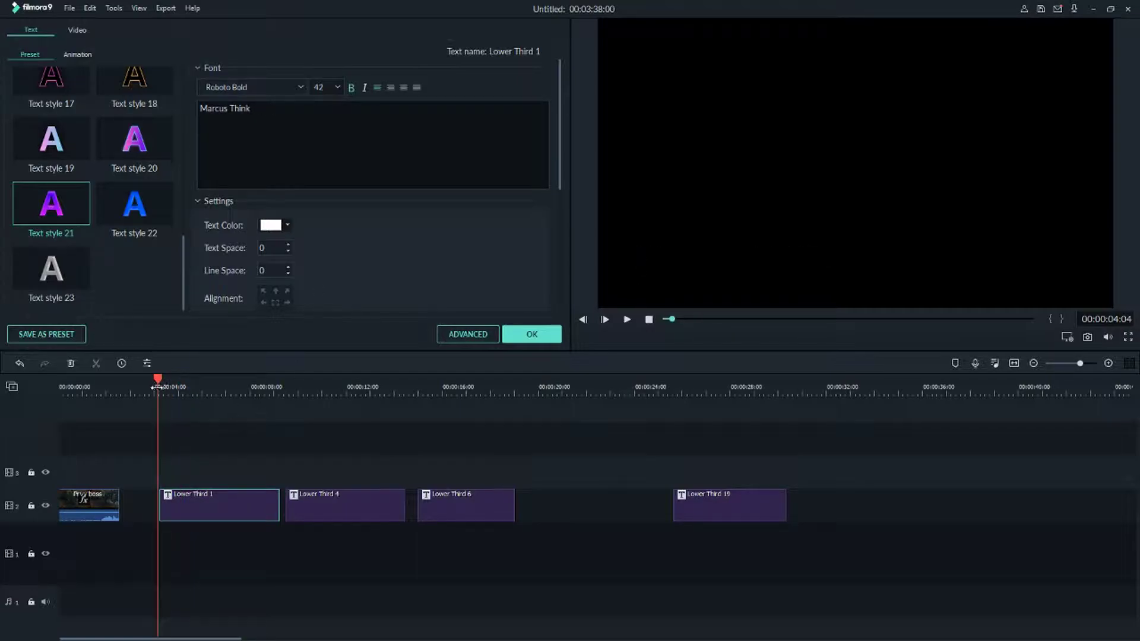
left_click_drag(156, 386, 142, 388)
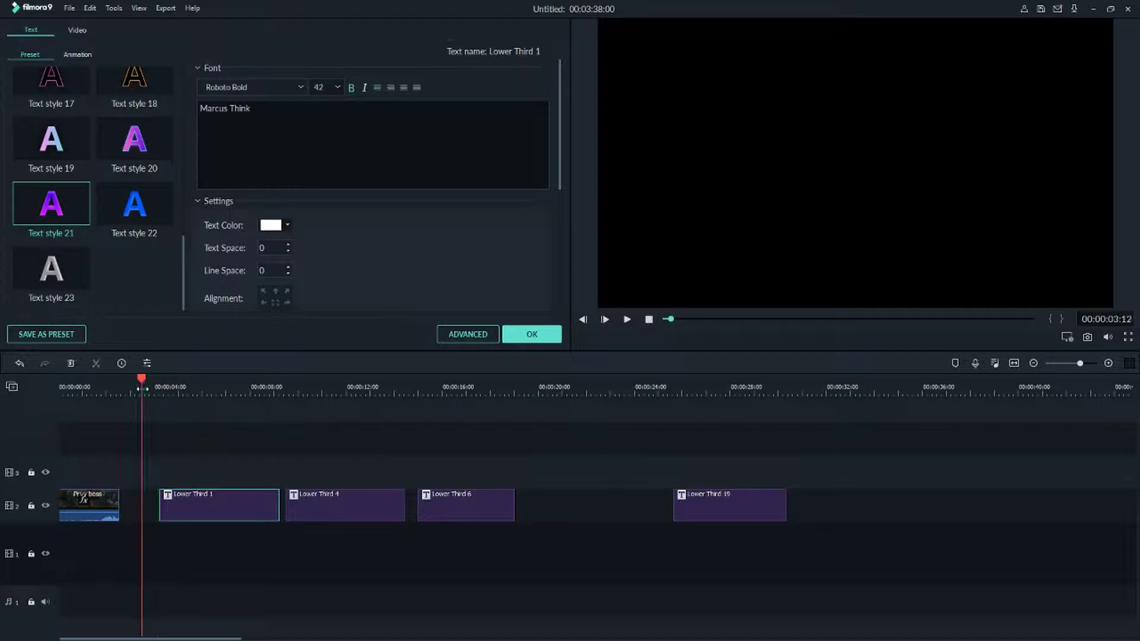
left_click(162, 452)
key("space")
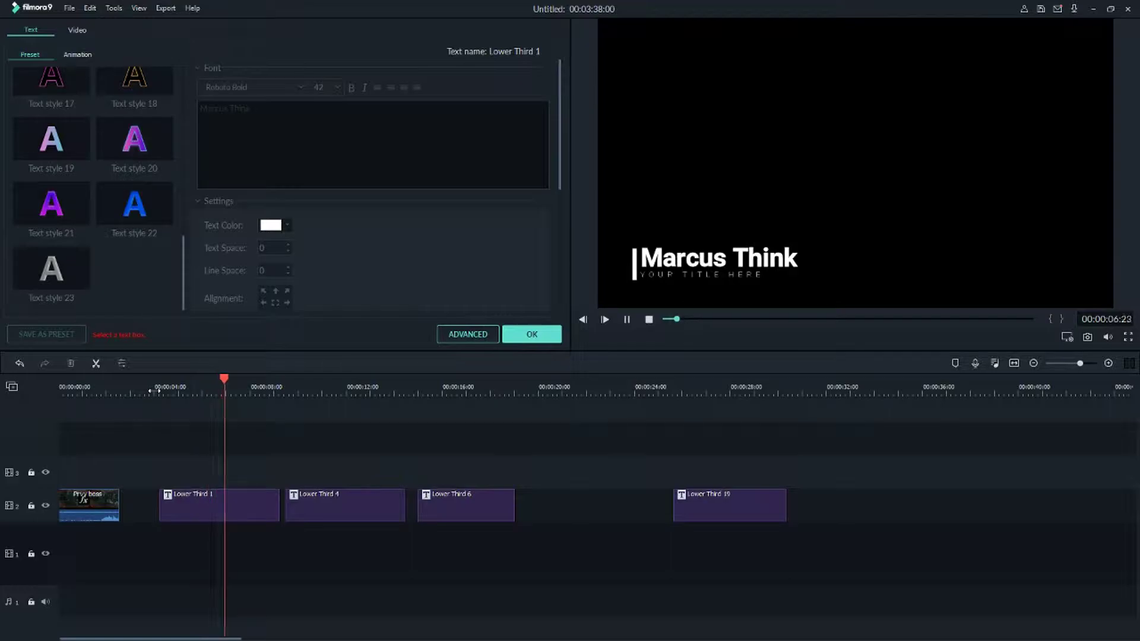
left_click(211, 511)
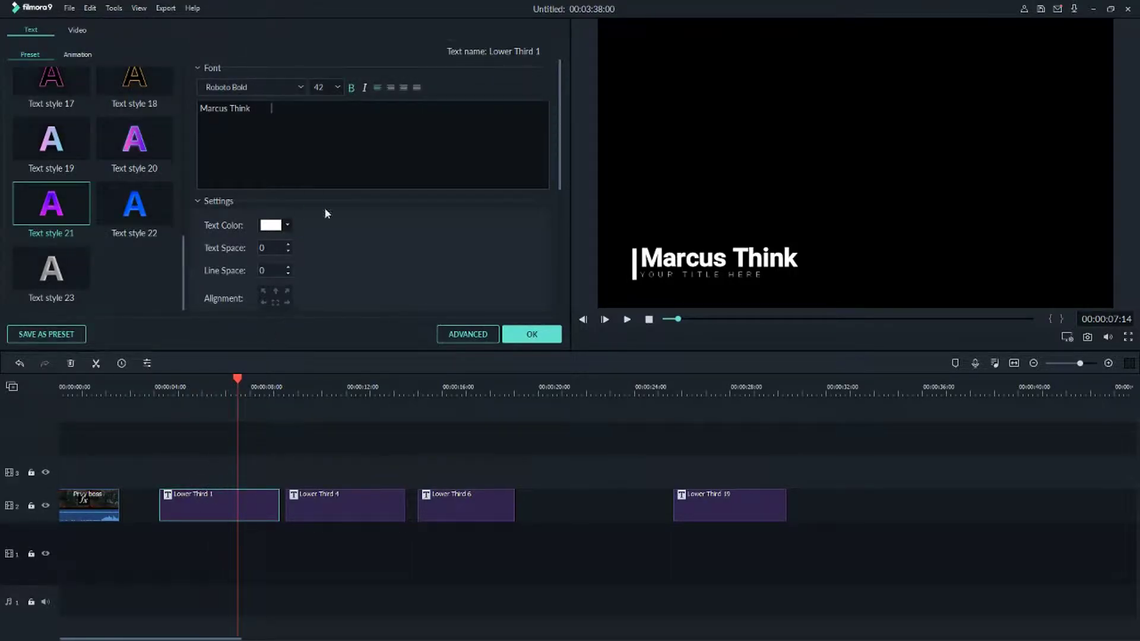
scroll(337, 226, "down", 6)
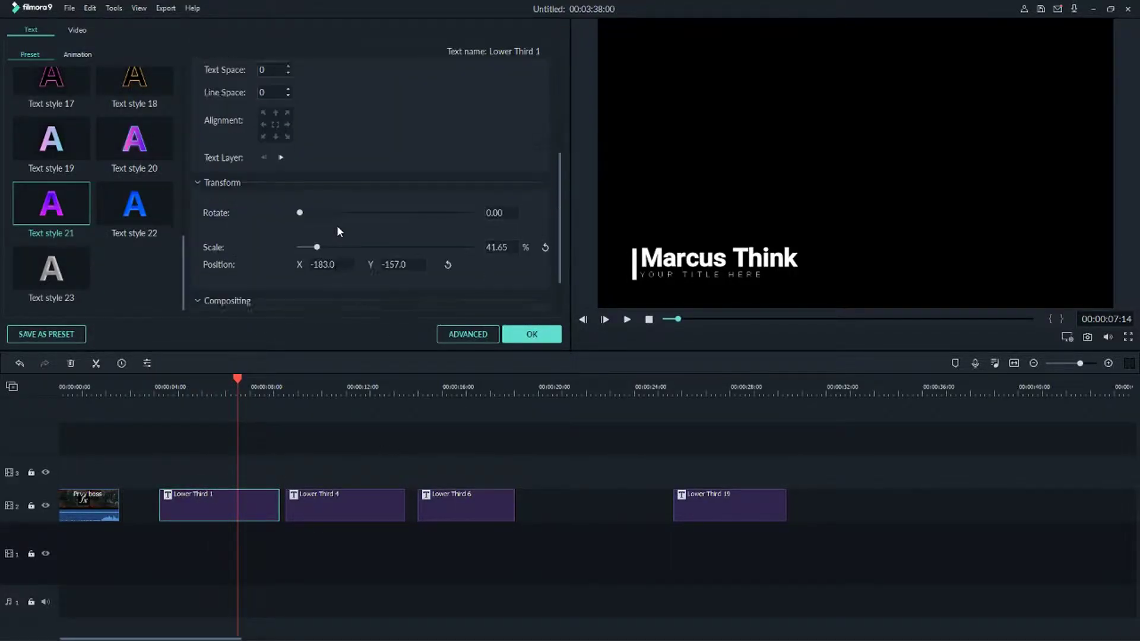
scroll(288, 280, "down", 1)
scroll(287, 274, "up", 6)
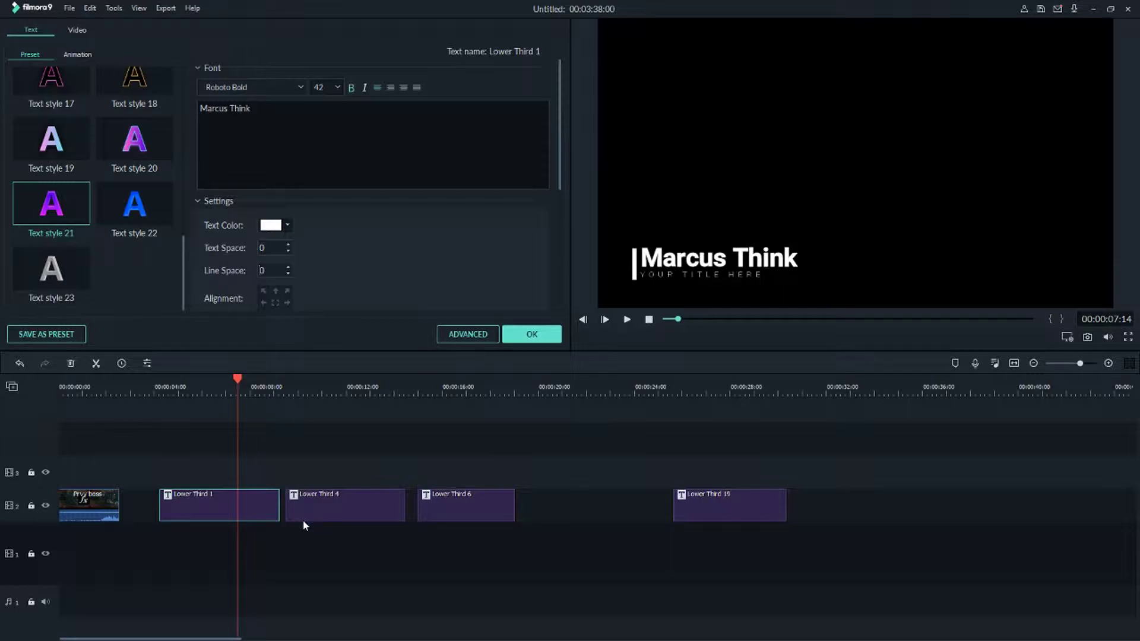
left_click(318, 508)
Preview the green Lower Third 4 and show its text properties.
left_click(286, 385)
key("space")
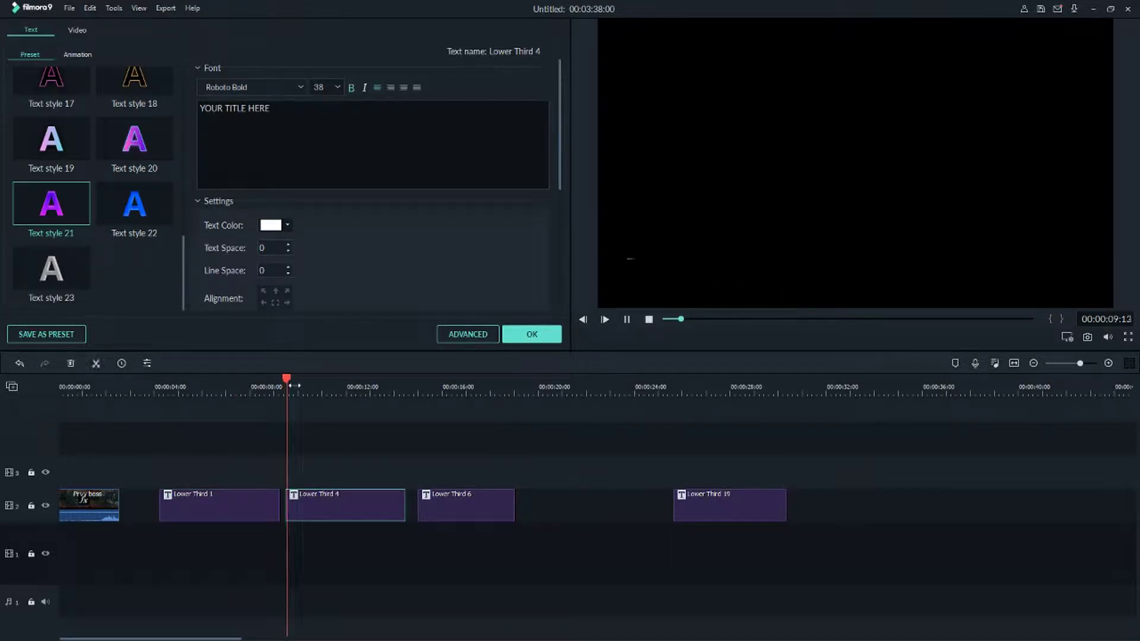
right_click(321, 506)
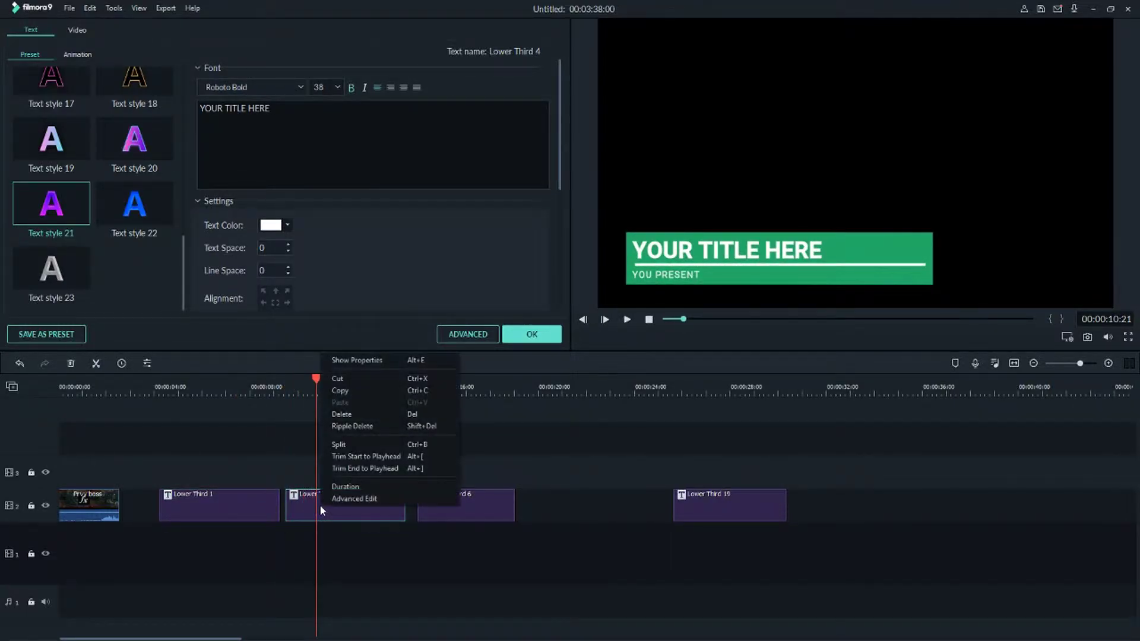
left_click(381, 363)
right_click(344, 506)
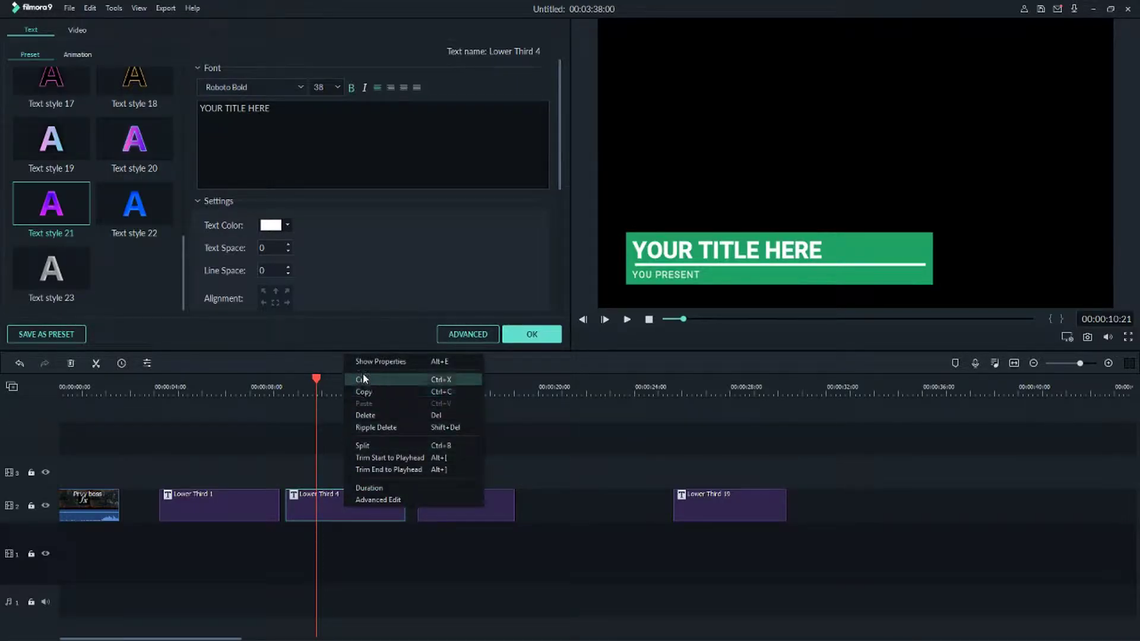
left_click(363, 362)
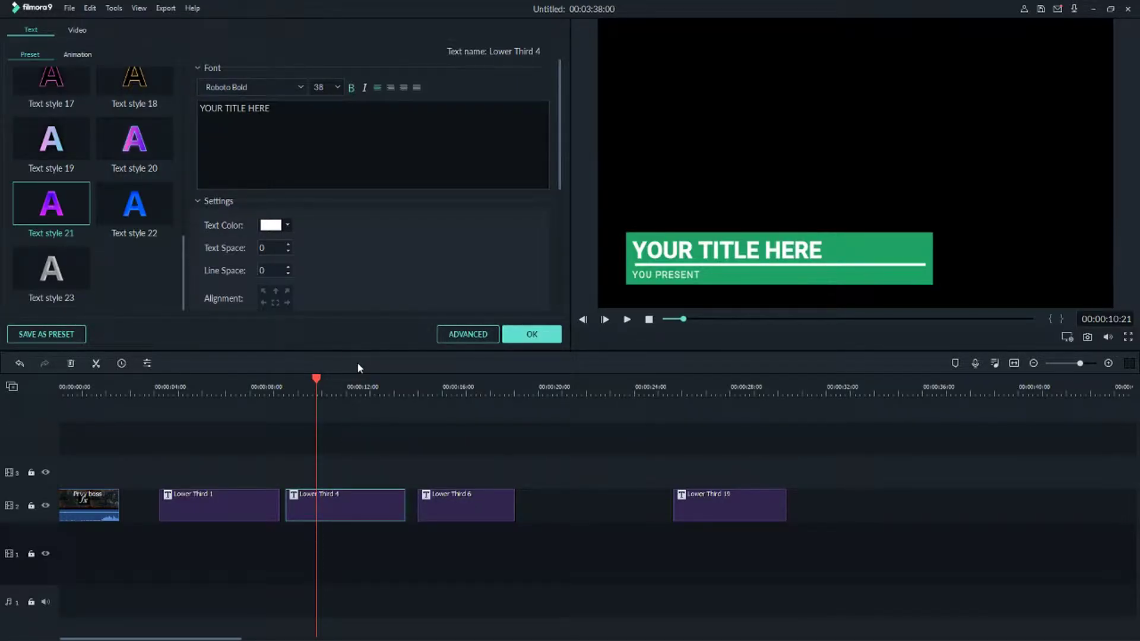
Replace the placeholder title with a person's full name and review the Animation styles.
key("ctrl+a")
type("Jor")
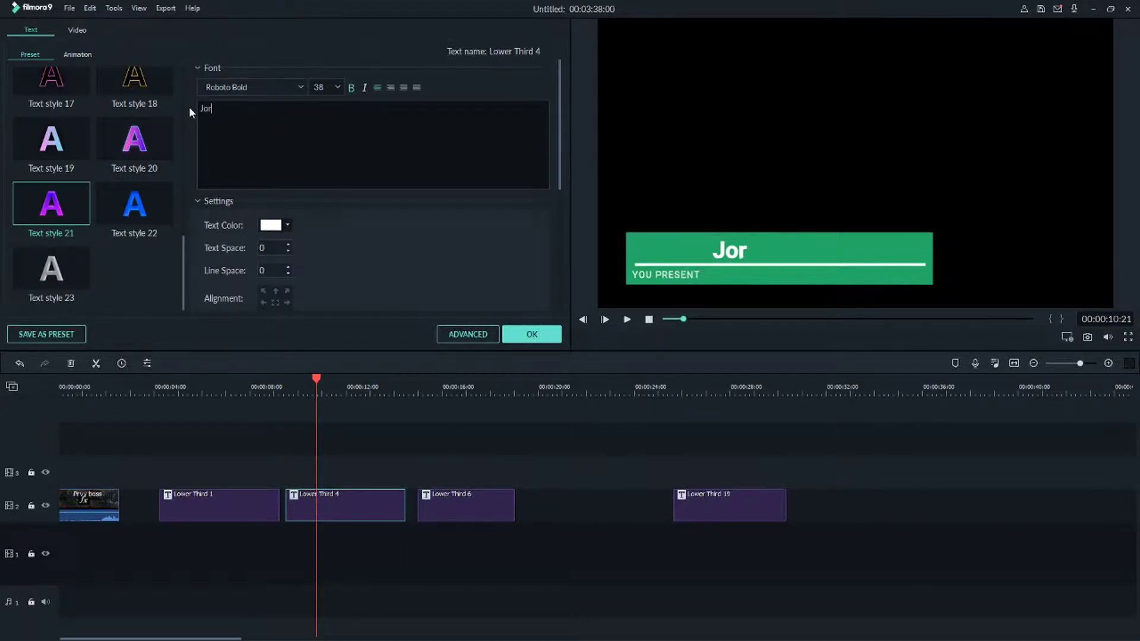
type("dan Peterson")
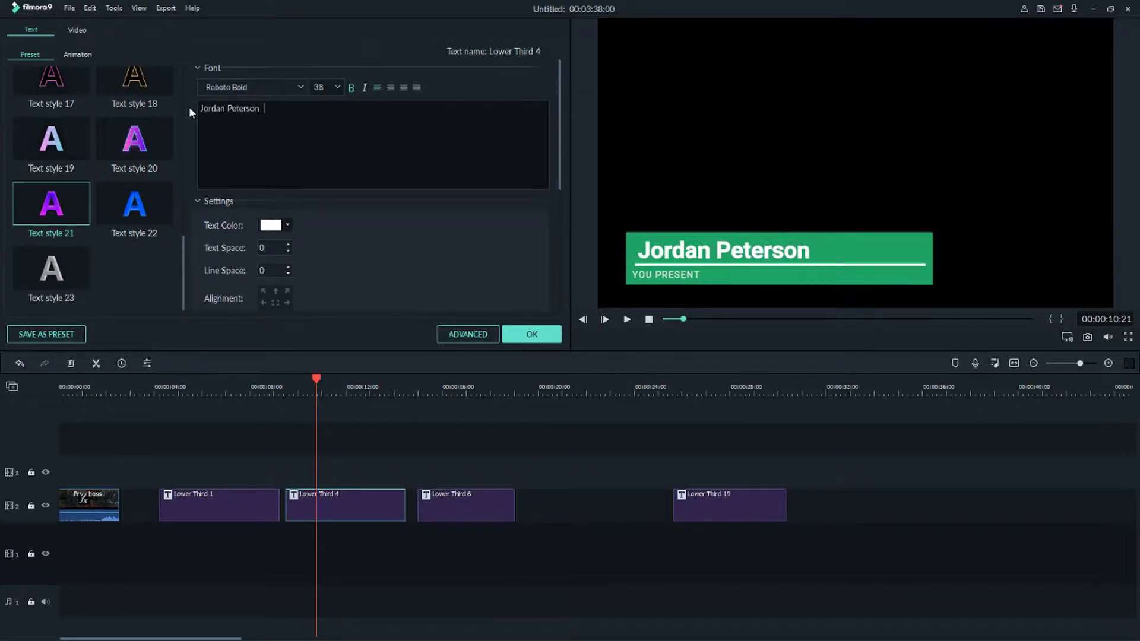
scroll(95, 178, "up", 10)
left_click(66, 54)
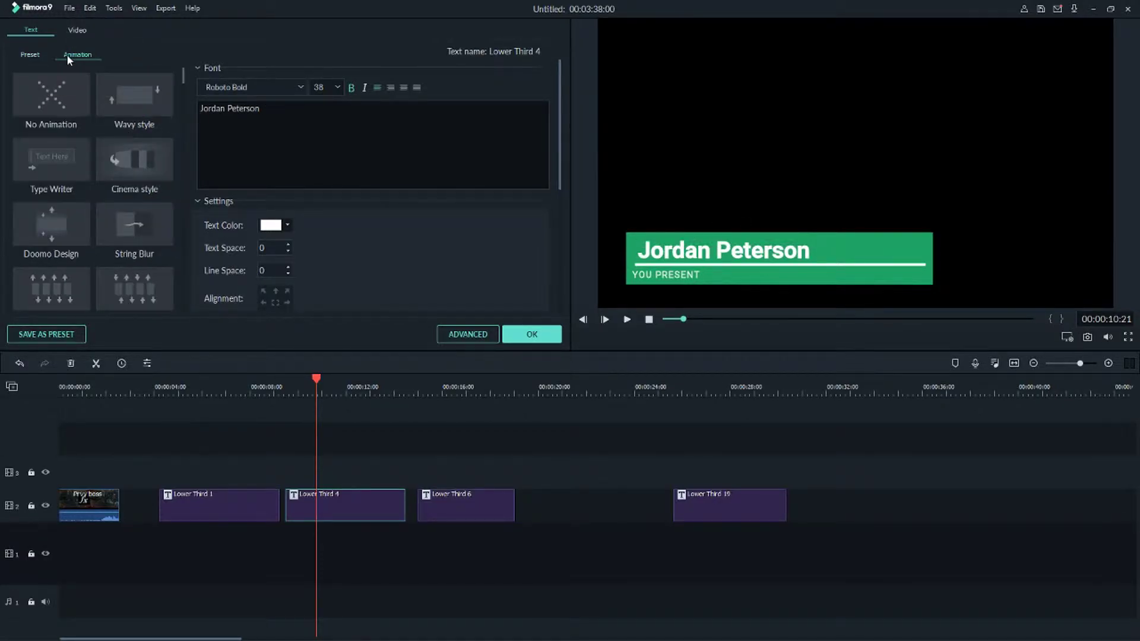
scroll(141, 124, "down", 3)
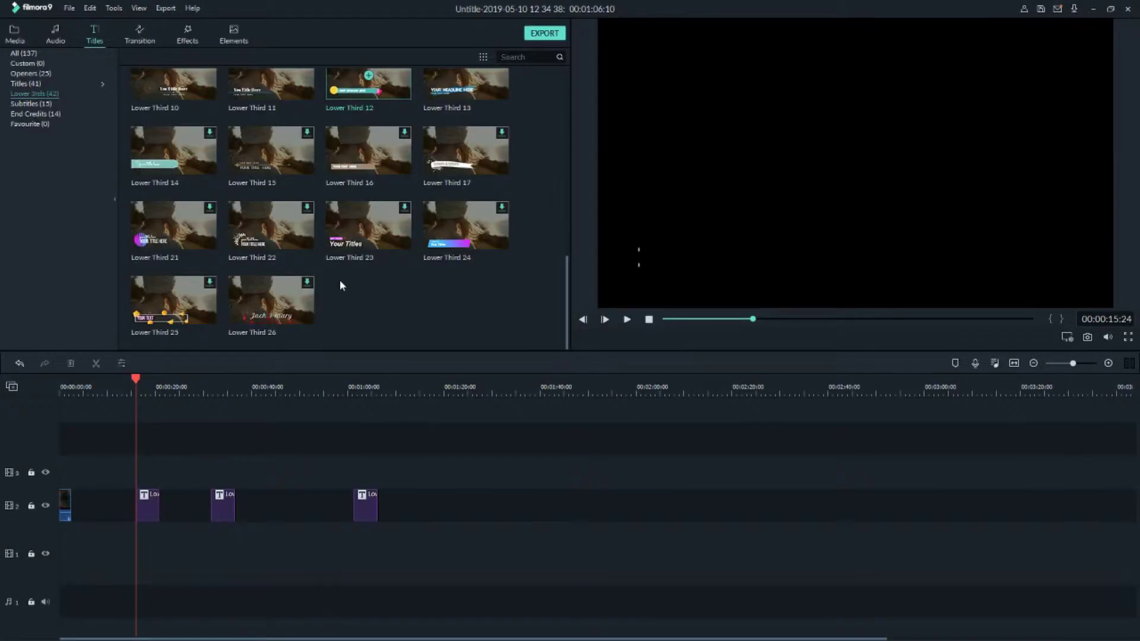
Place Lower Third 12 on track 2 after the other titles and preview its animation.
left_click_drag(354, 82, 420, 500)
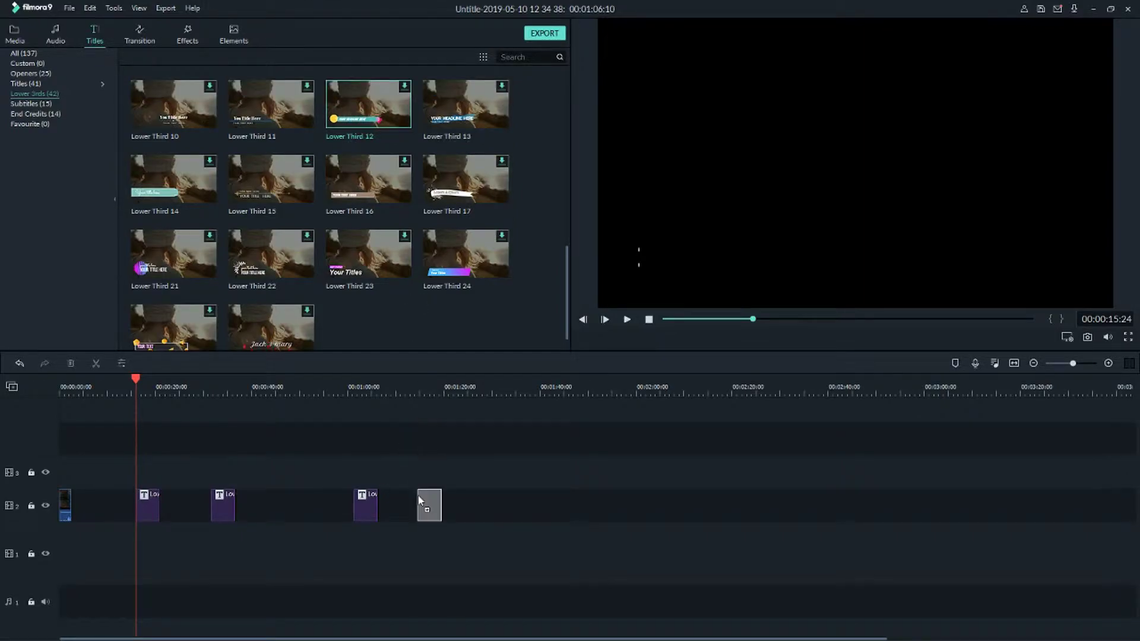
left_click(419, 383)
key("space")
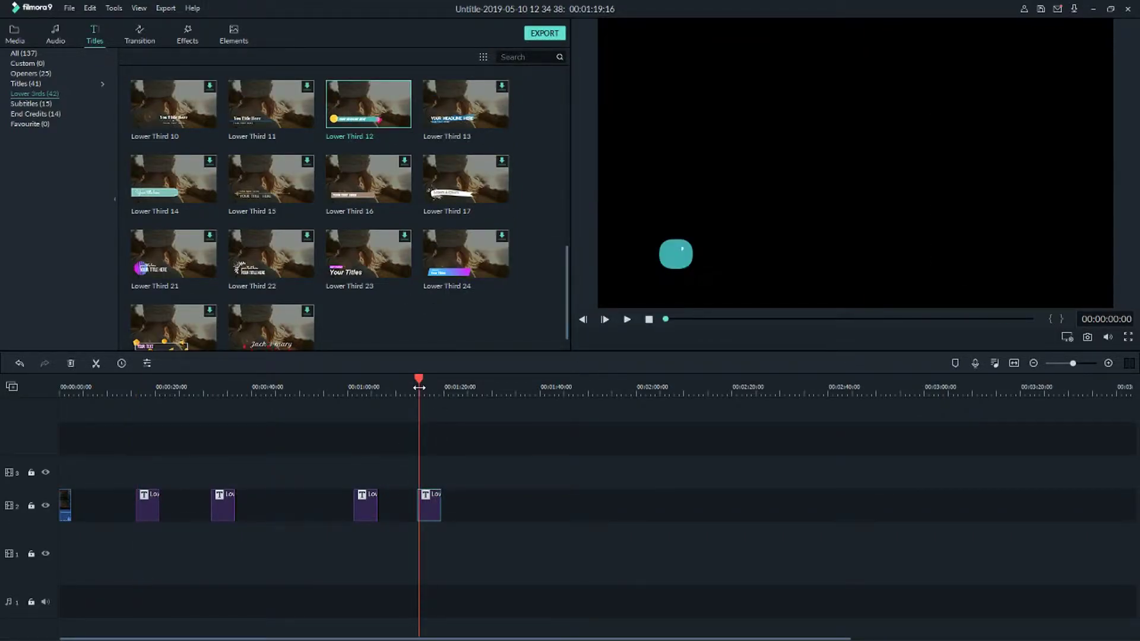
key("space")
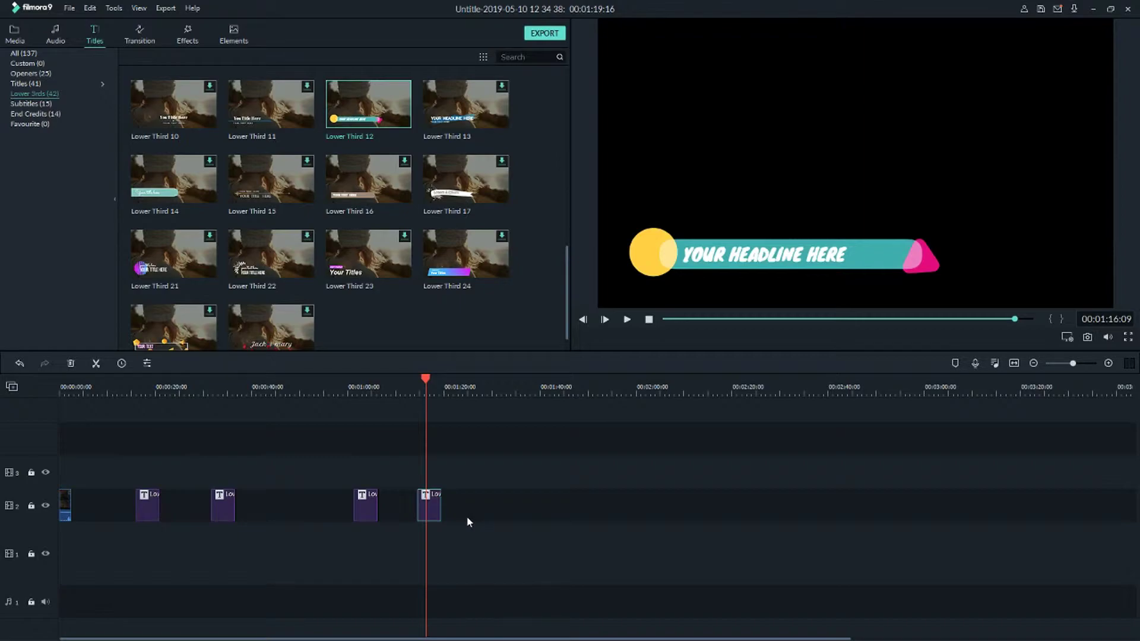
Replay the headline from its start and open the clip for text editing.
left_click(417, 381)
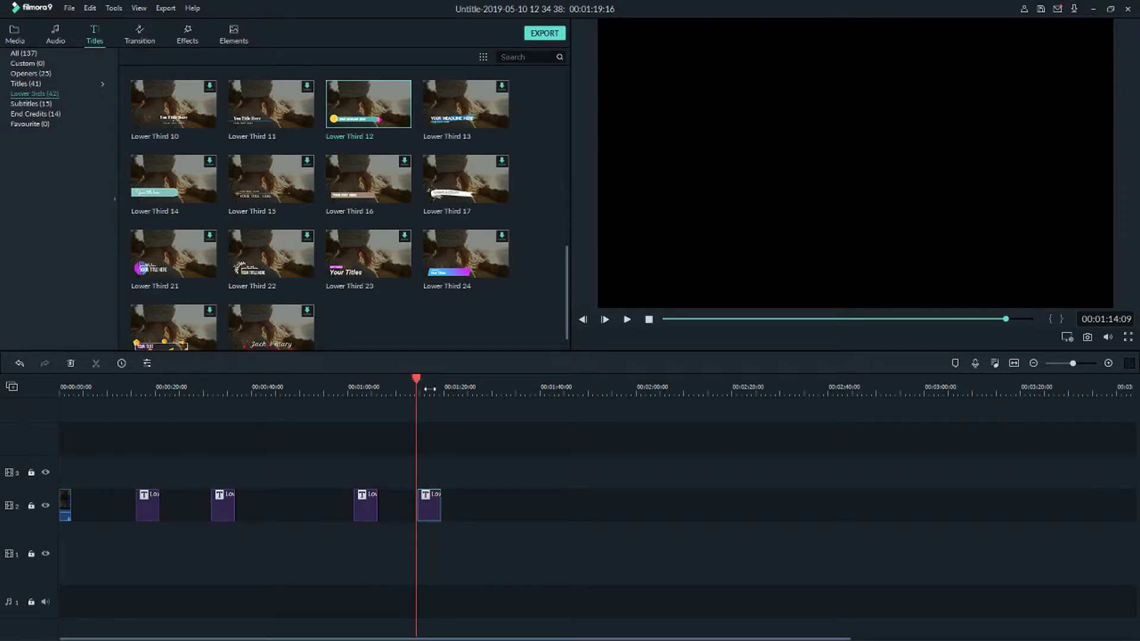
key("space")
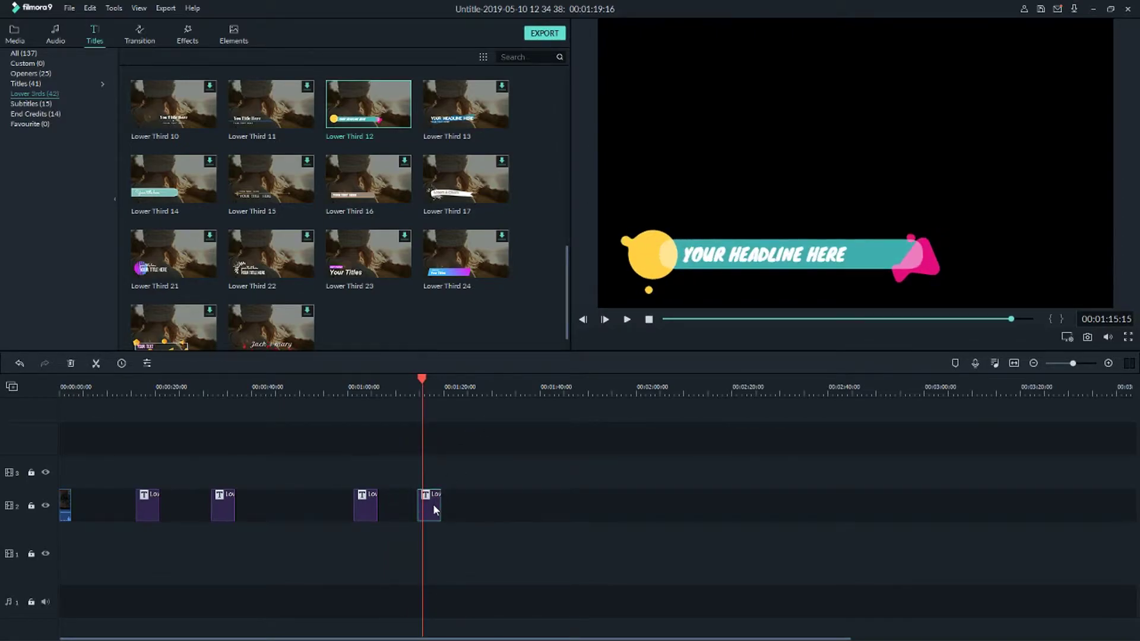
double_click(433, 504)
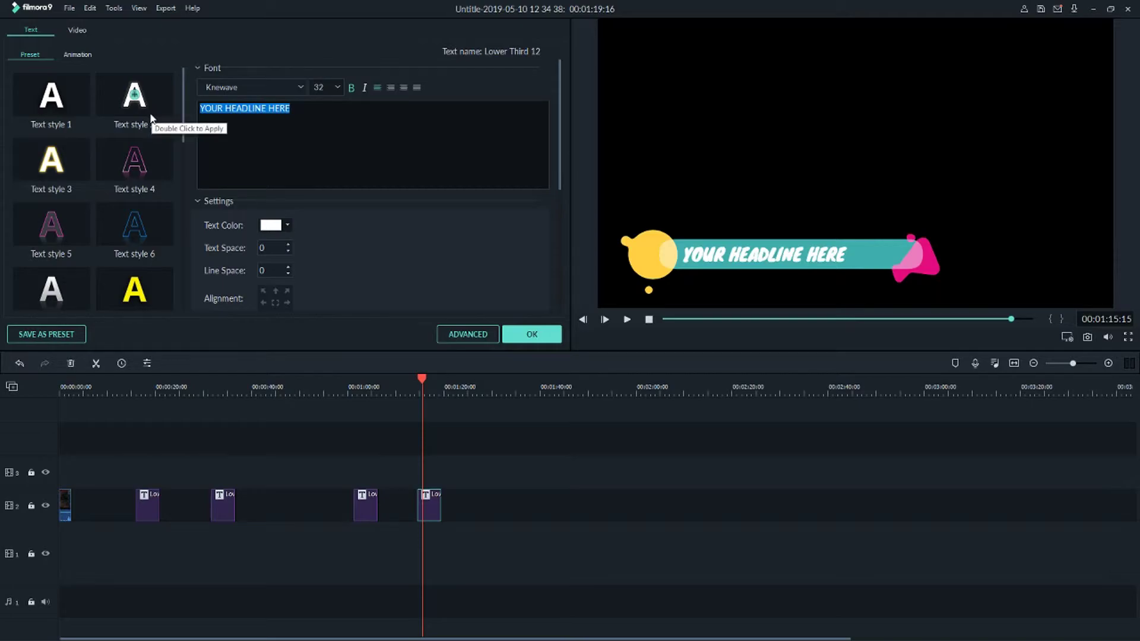
Replace YOUR HEADLINE HERE with a person's name at font size 36 and preview it.
type("M")
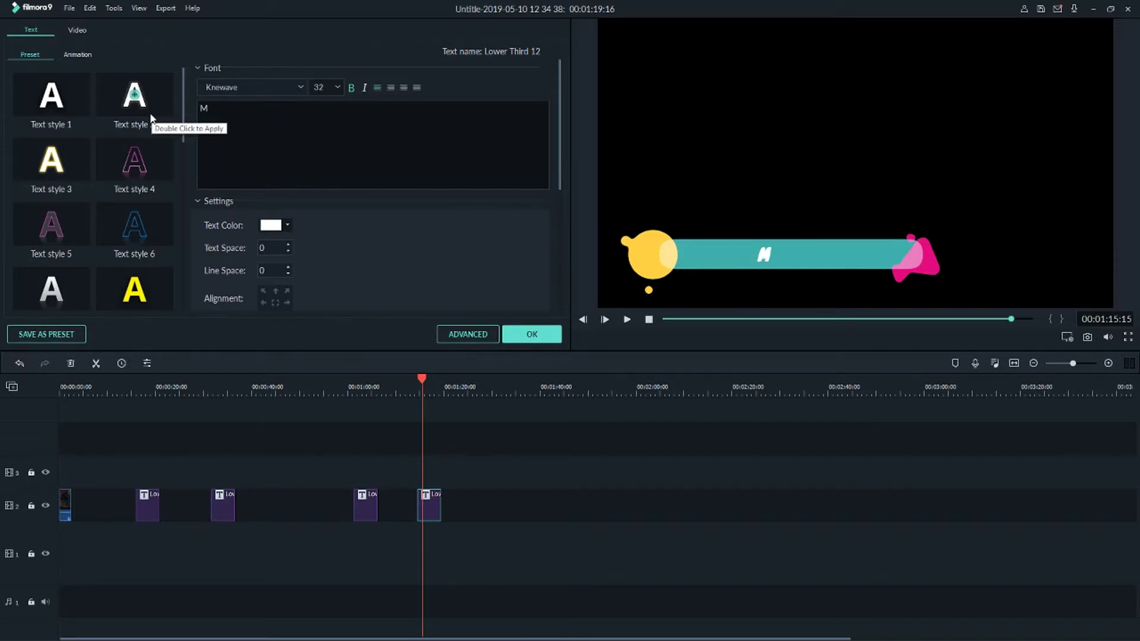
type("r. Peterson")
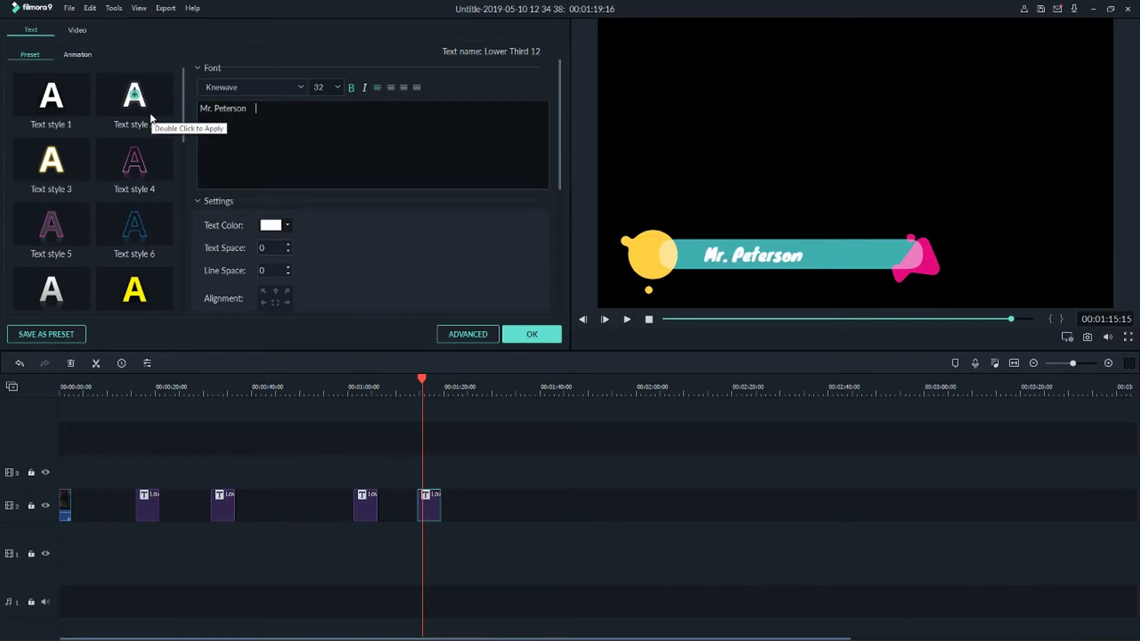
left_click(336, 89)
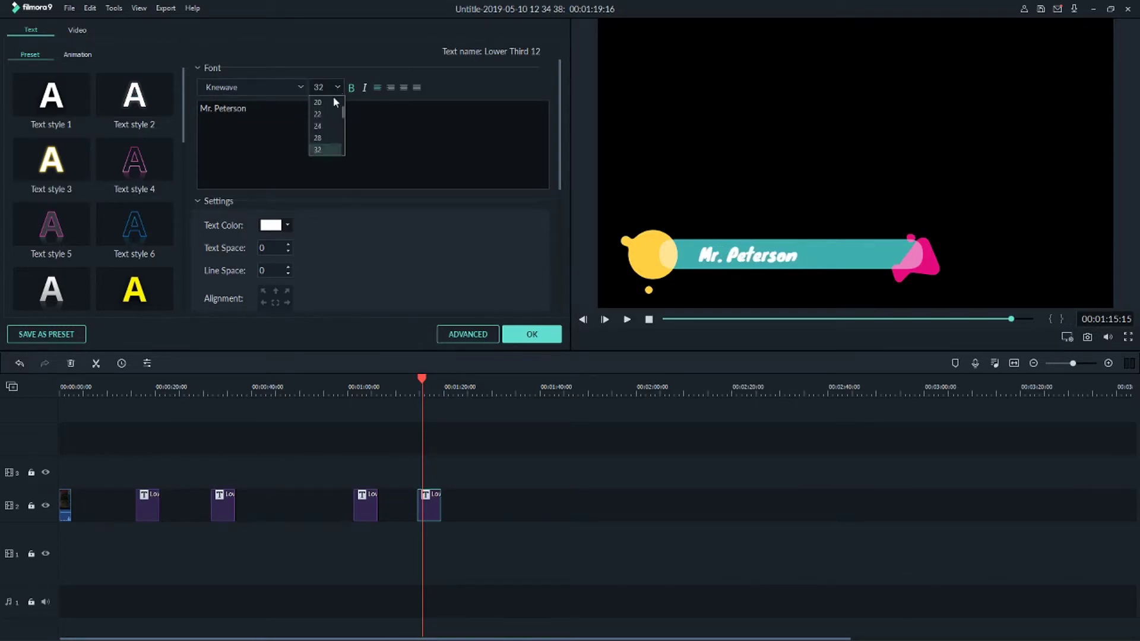
left_click(325, 126)
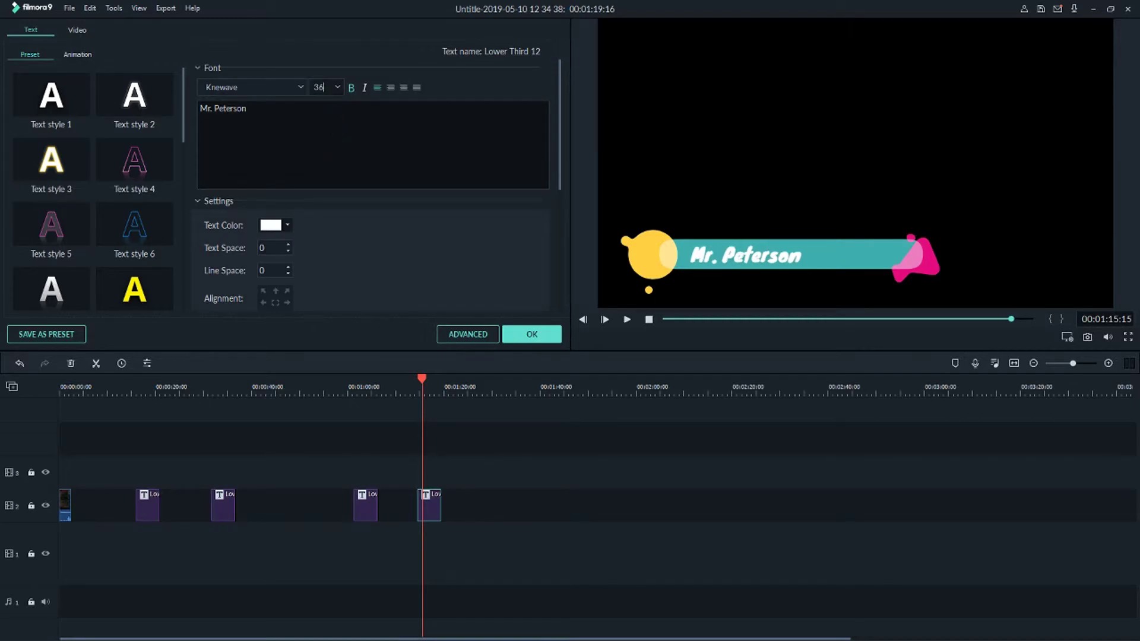
left_click(406, 391)
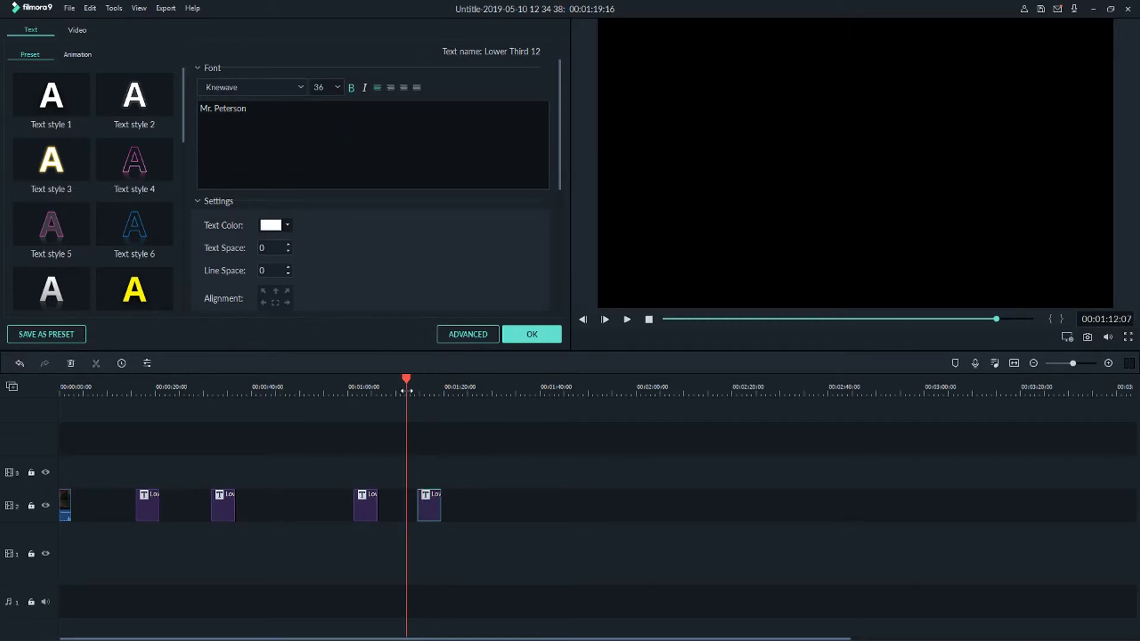
left_click_drag(421, 395, 407, 396)
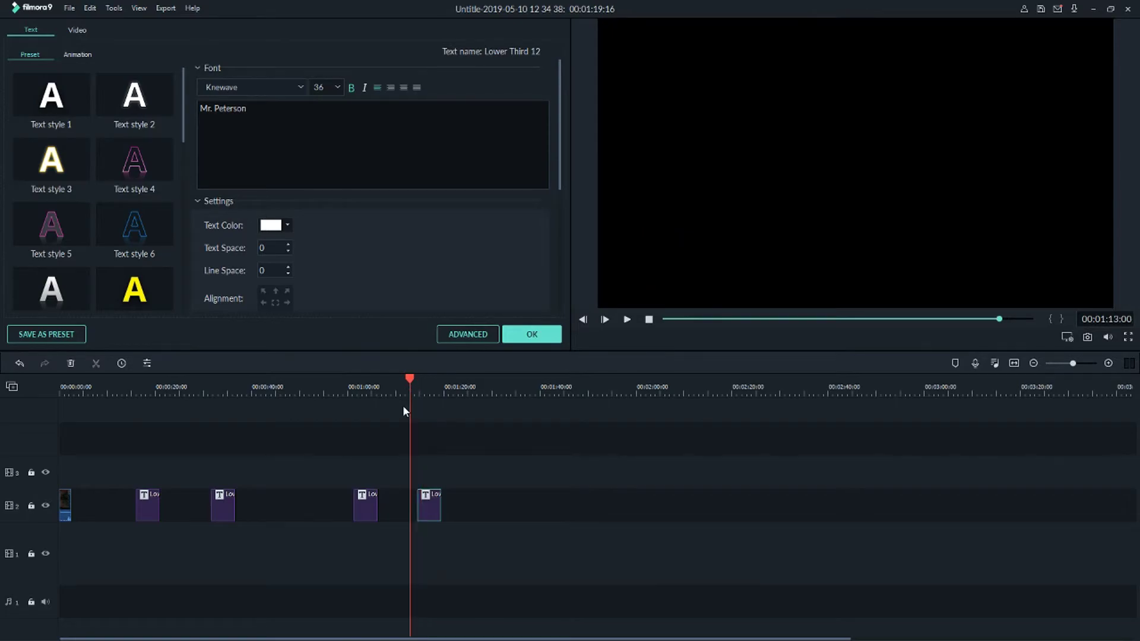
key("space")
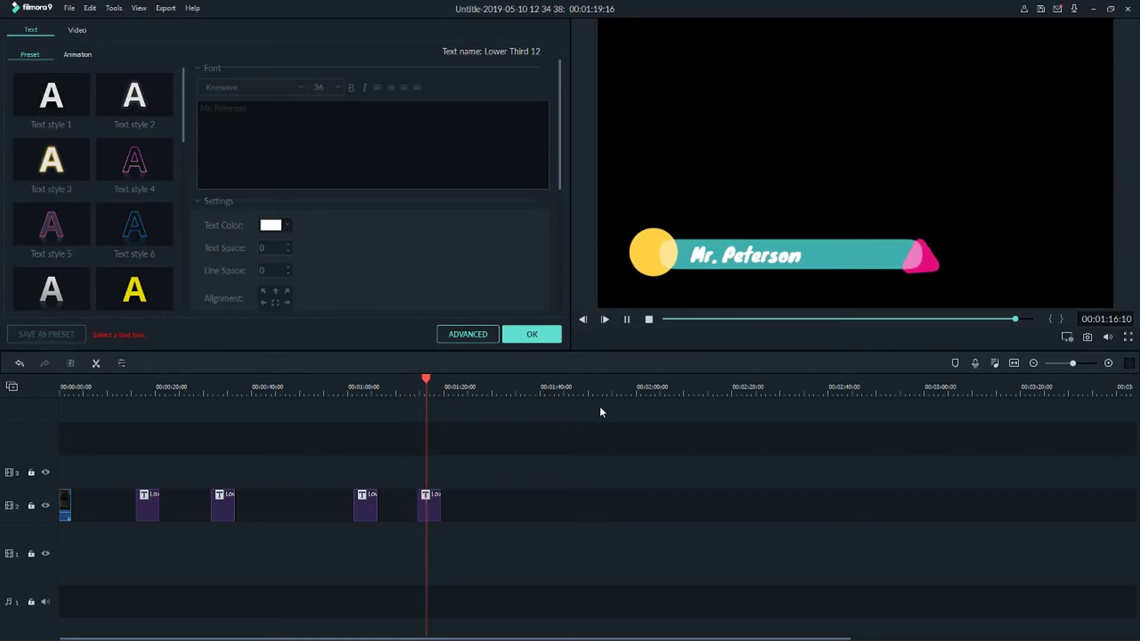
key("space")
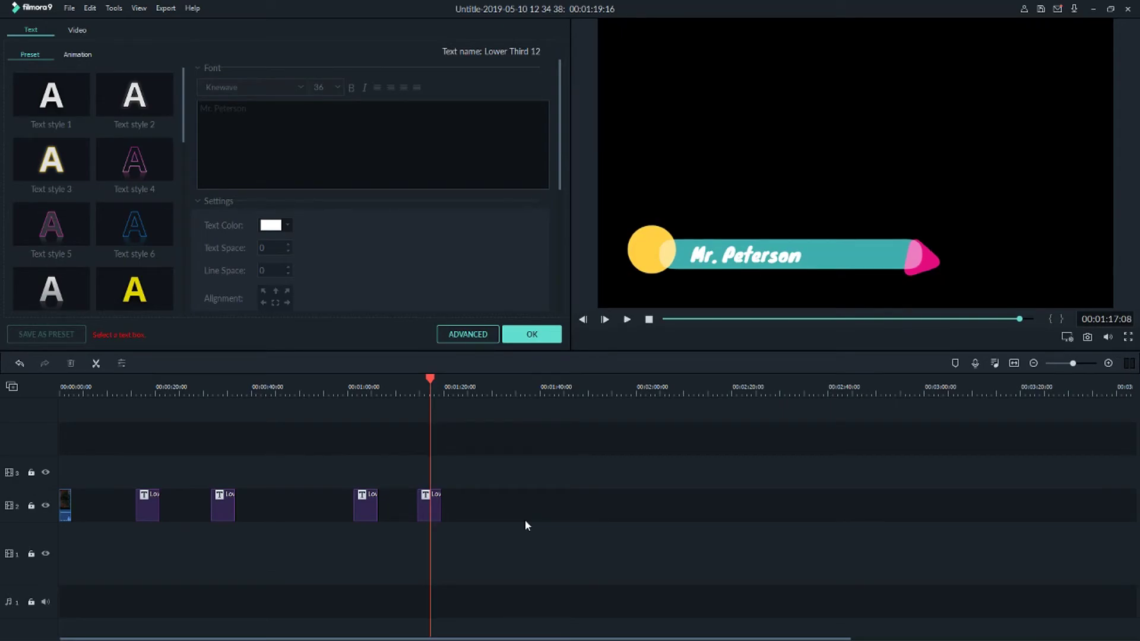